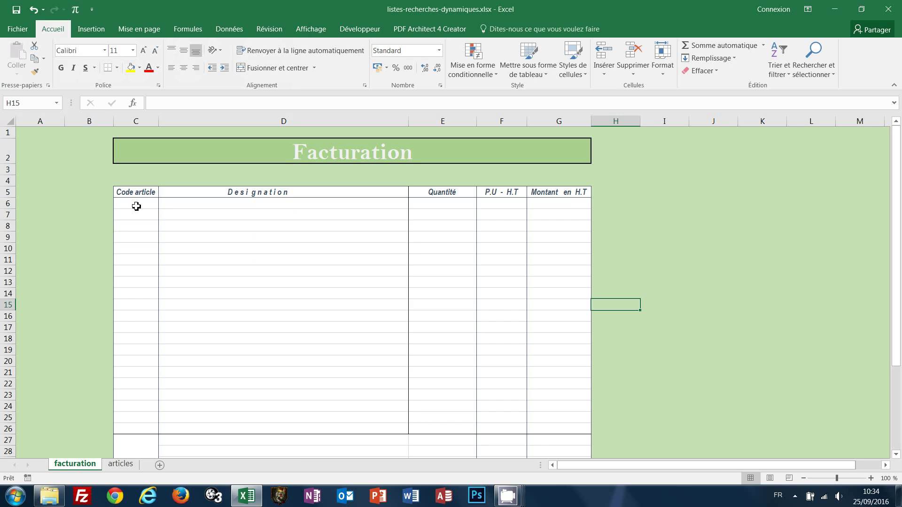
Choose article codes b005 and b007 from the drop-down lists in the first two invoice rows, C6 and C7
left_click(136, 207)
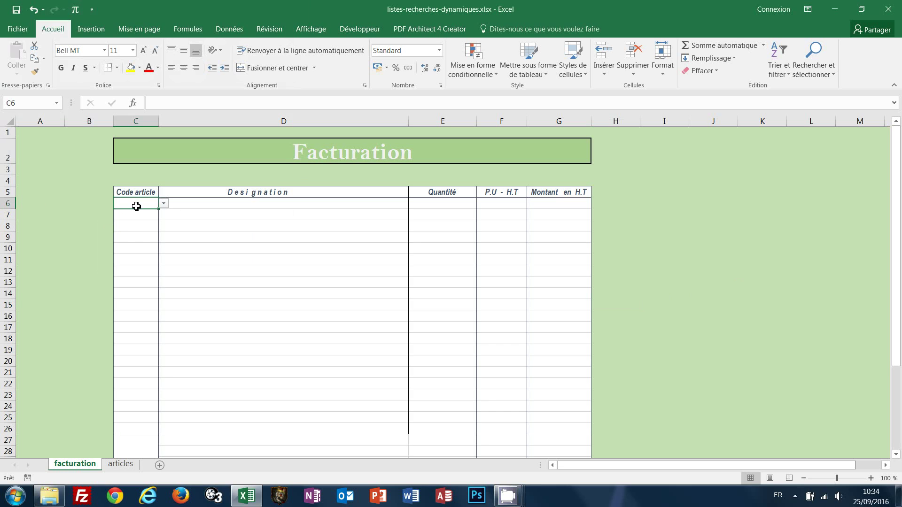
left_click(163, 204)
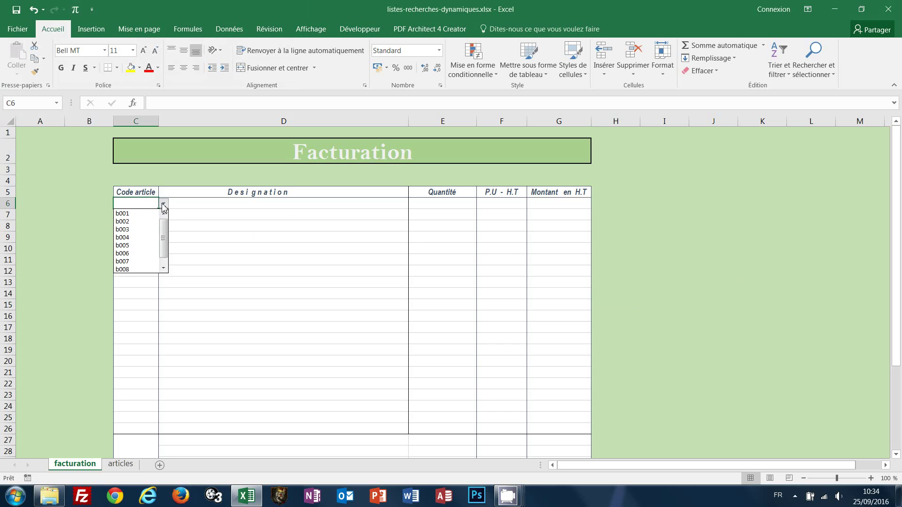
left_click(123, 245)
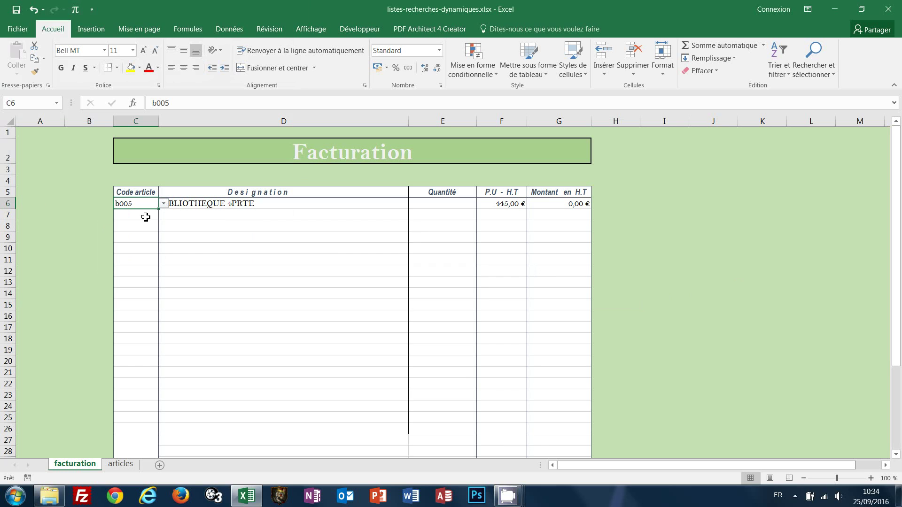
left_click(146, 217)
left_click(164, 214)
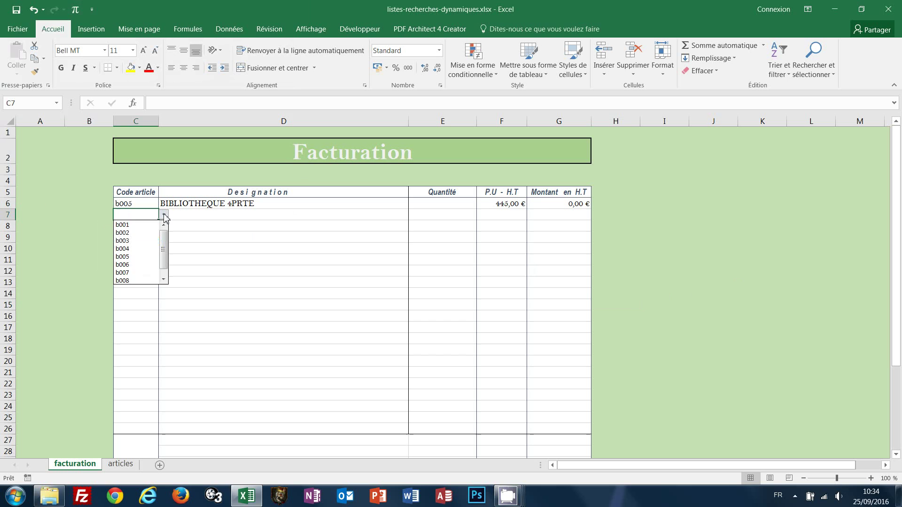
left_click(146, 275)
Enter quantities of 2 for the b005 line and 3 for the b007 line, and inspect the designation formula in D6
left_click(464, 204)
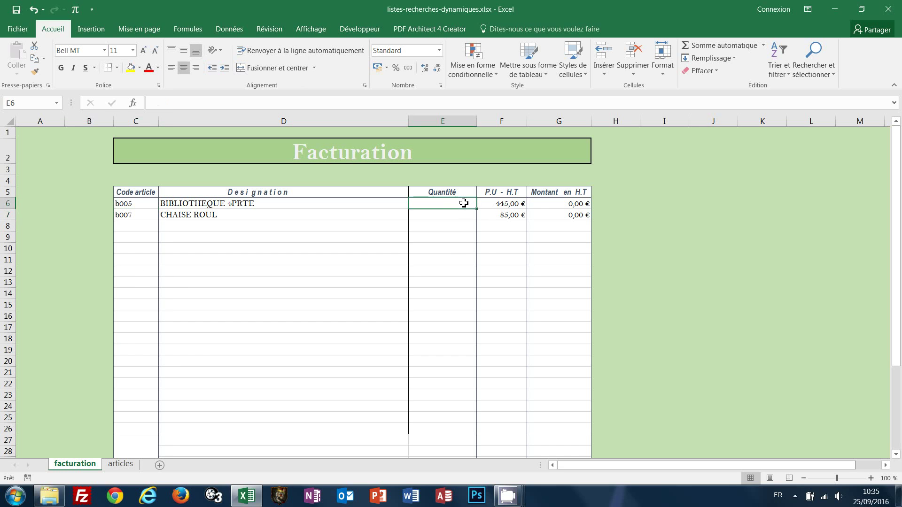
type("2")
key("Return")
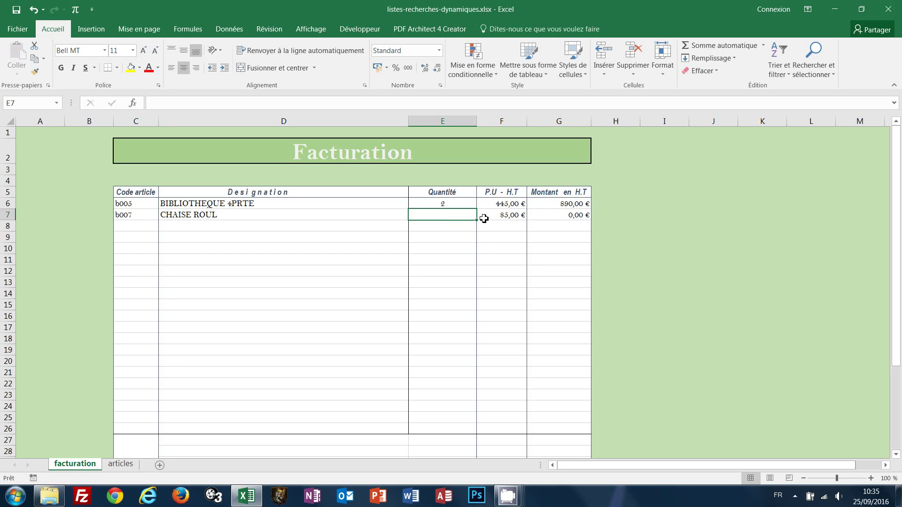
type("3")
key("Return")
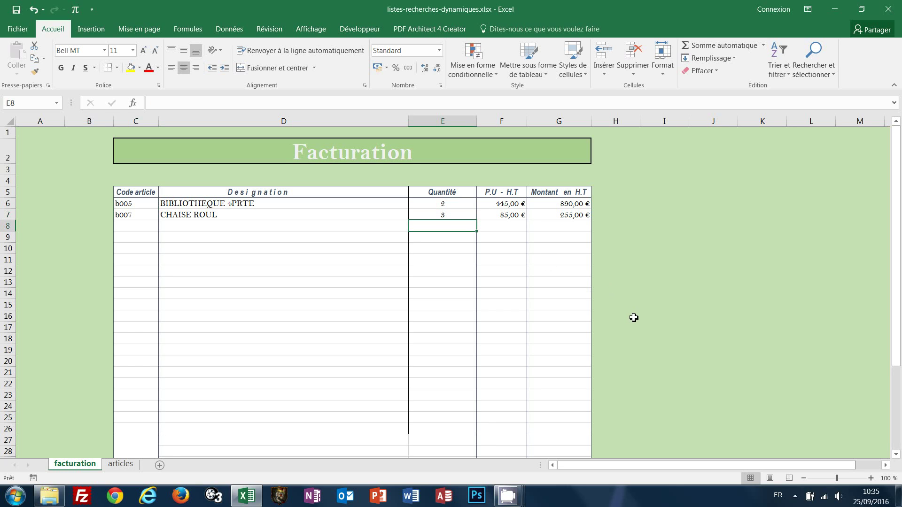
left_click(223, 207)
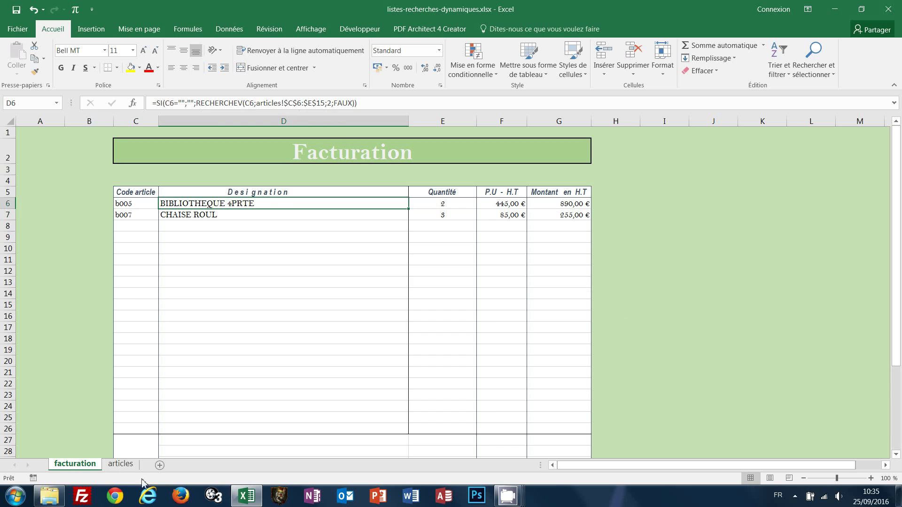
Add article b010, "Câble HDMI", priced 120, in row 16 directly below the table on the articles sheet
left_click(121, 465)
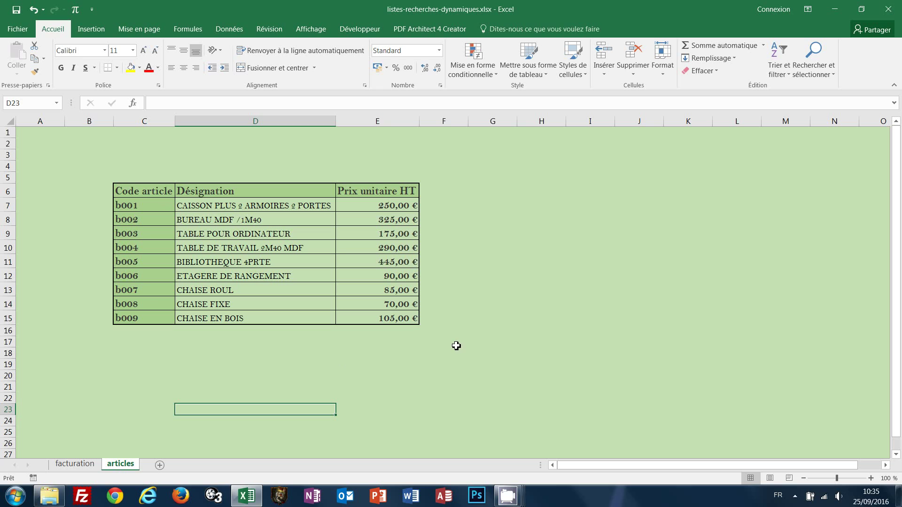
left_click(143, 332)
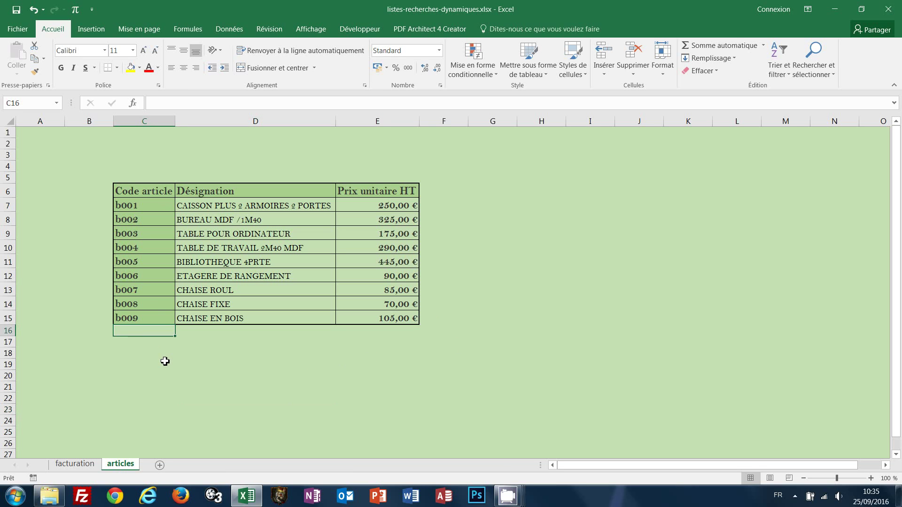
type("b")
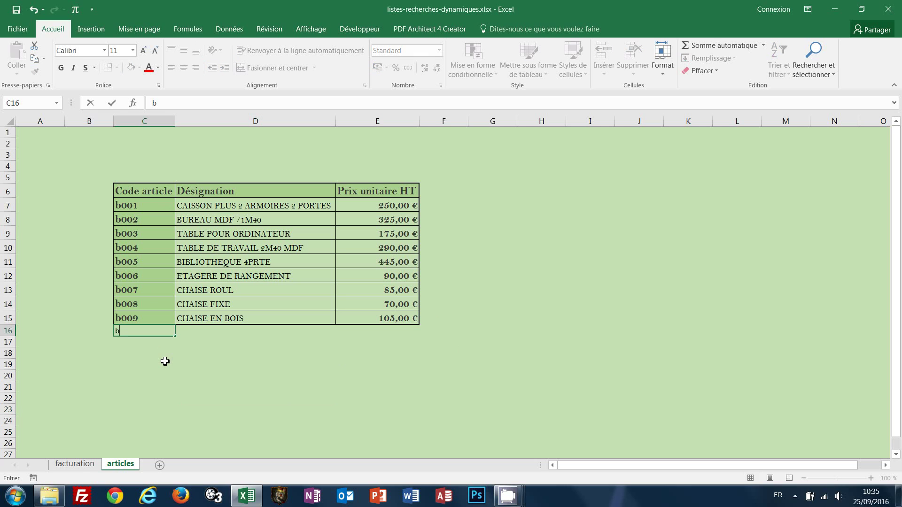
type("010")
key("Tab")
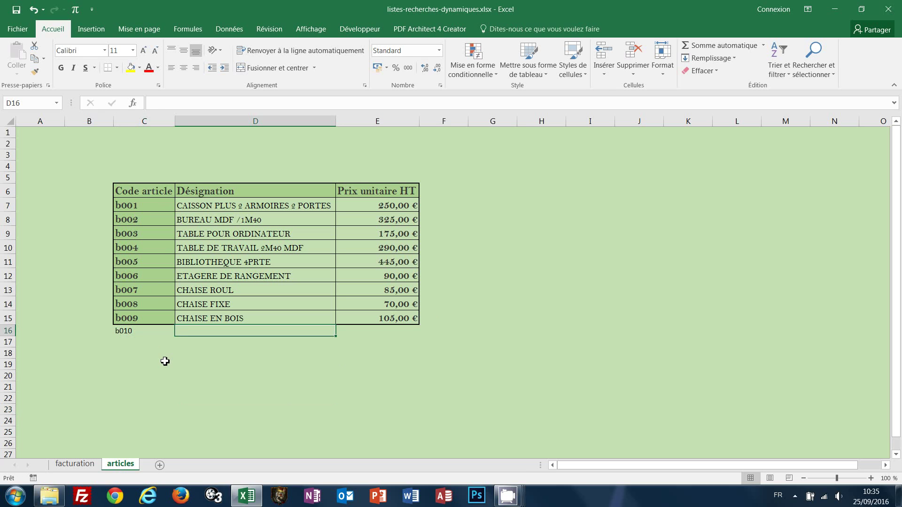
type("Câble")
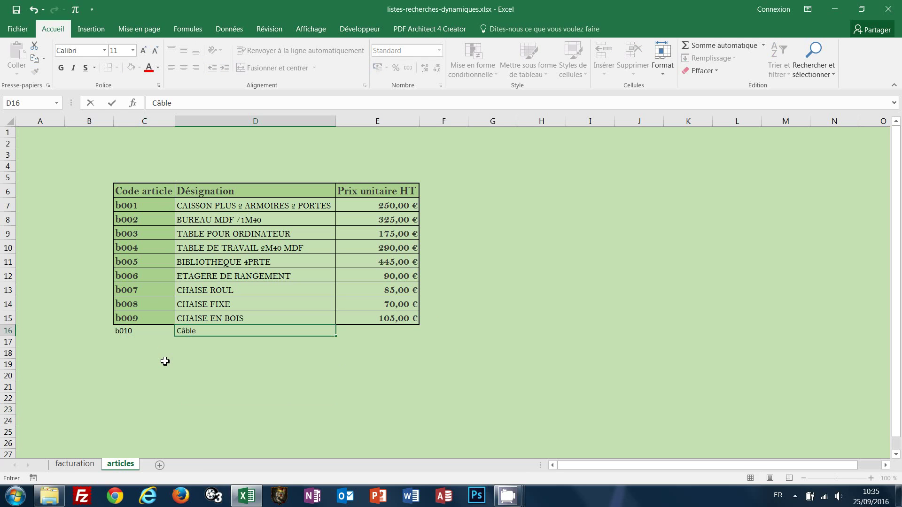
type(" HDMI")
key("Tab")
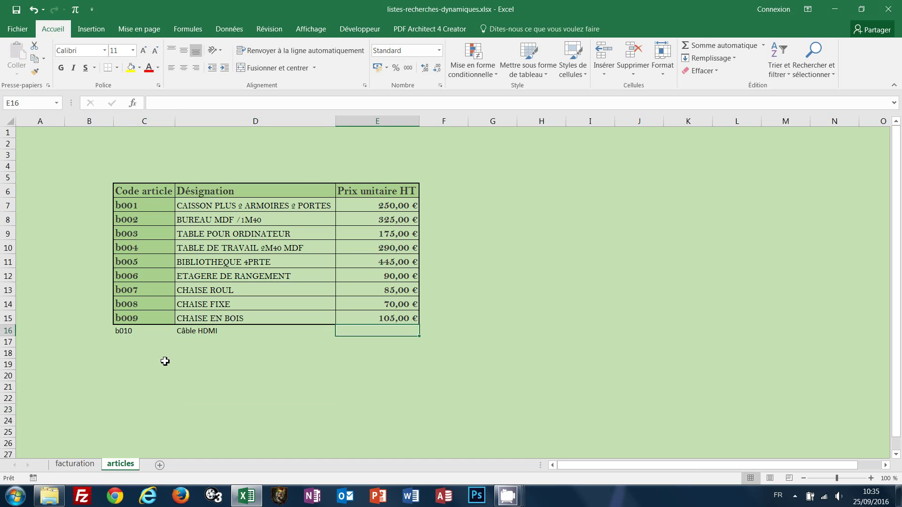
type("120")
key("Return")
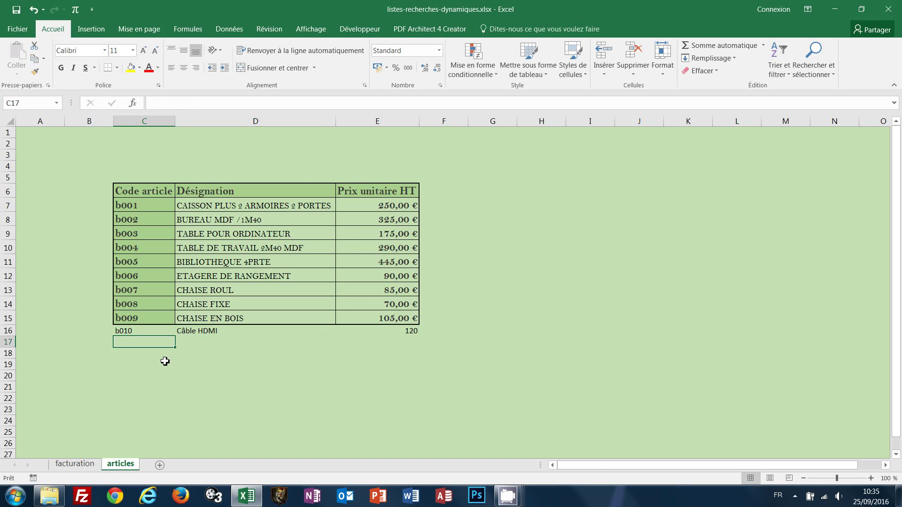
left_click_drag(147, 304, 390, 303)
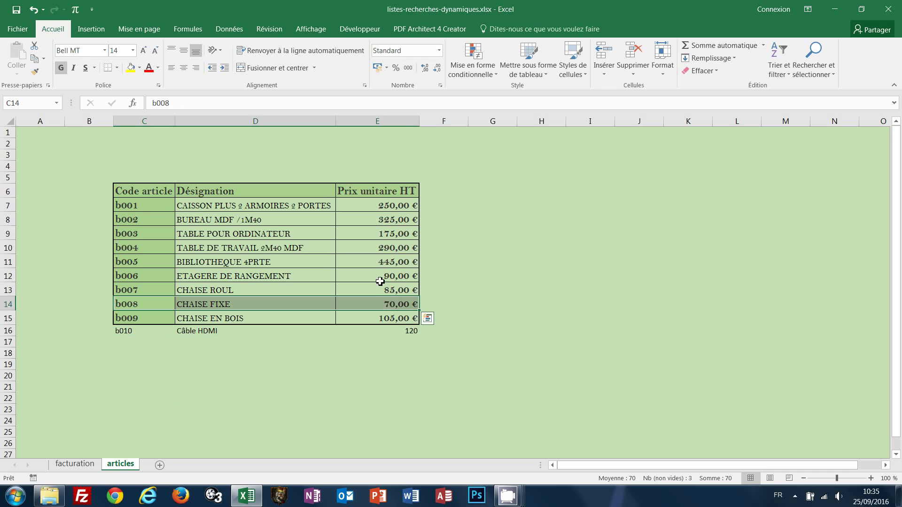
left_click(35, 72)
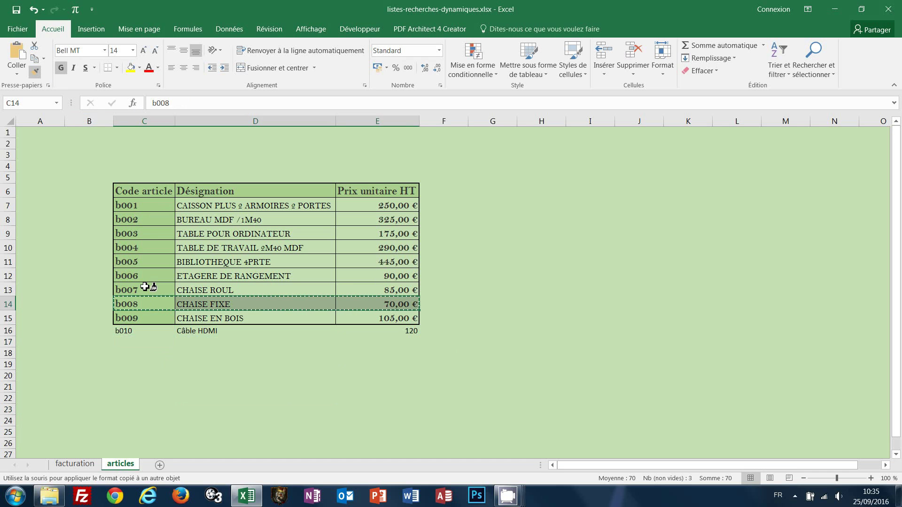
left_click(130, 319)
left_click_drag(130, 318, 390, 317)
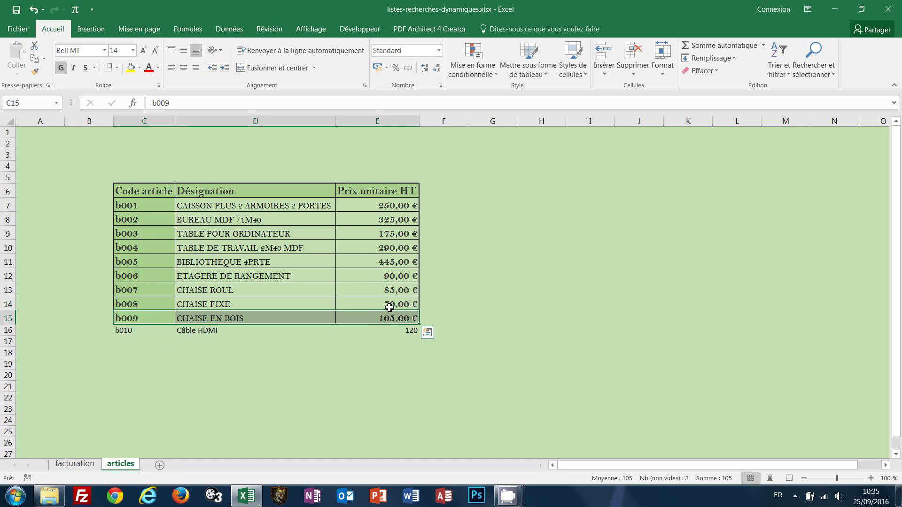
left_click(506, 321)
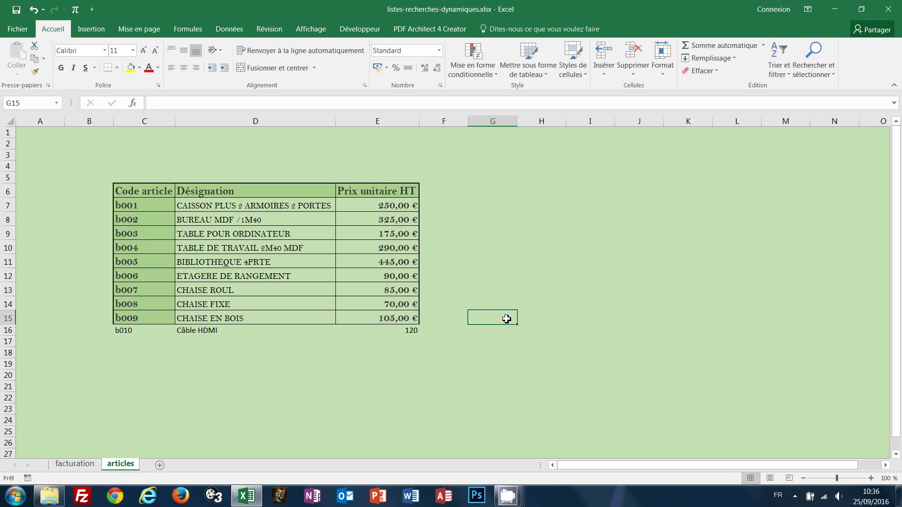
key("ctrl+z")
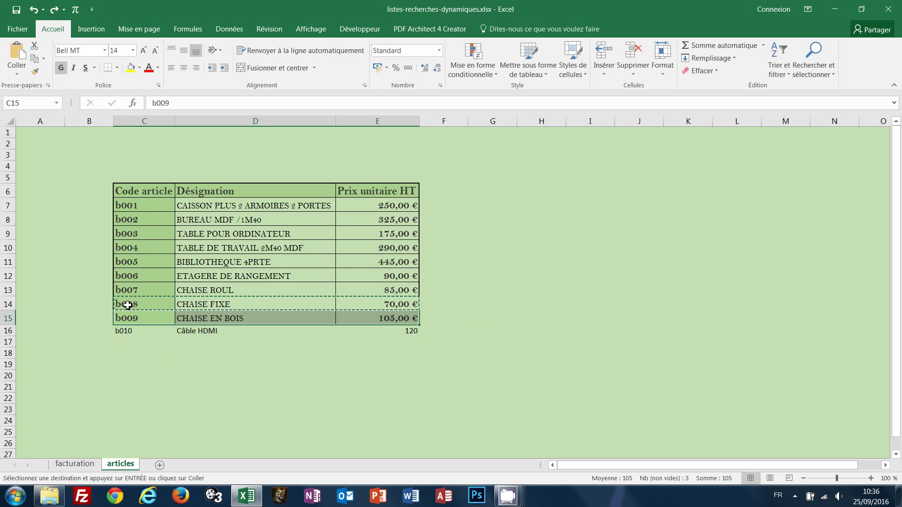
left_click_drag(124, 305, 375, 288)
Copy the formatting of the b009 row onto the new b010 row, C16:E16
left_click_drag(161, 320, 402, 318)
left_click(35, 72)
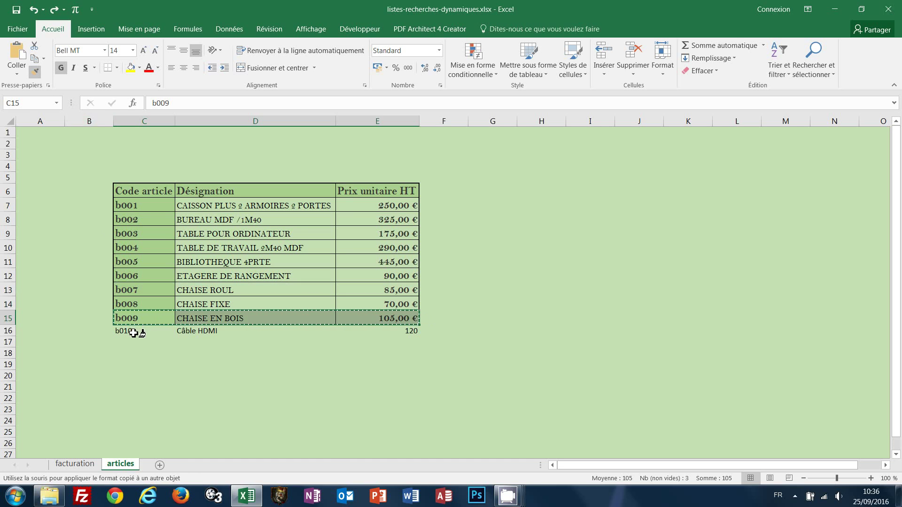
left_click_drag(133, 333, 407, 333)
left_click(459, 301)
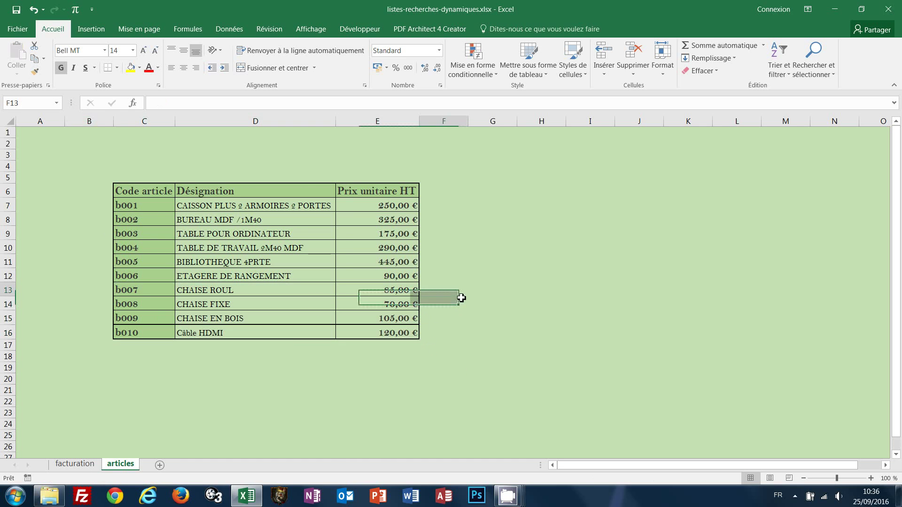
Copy the formatting of the b008 row onto the b009 row, C15:E15
left_click_drag(140, 303, 396, 305)
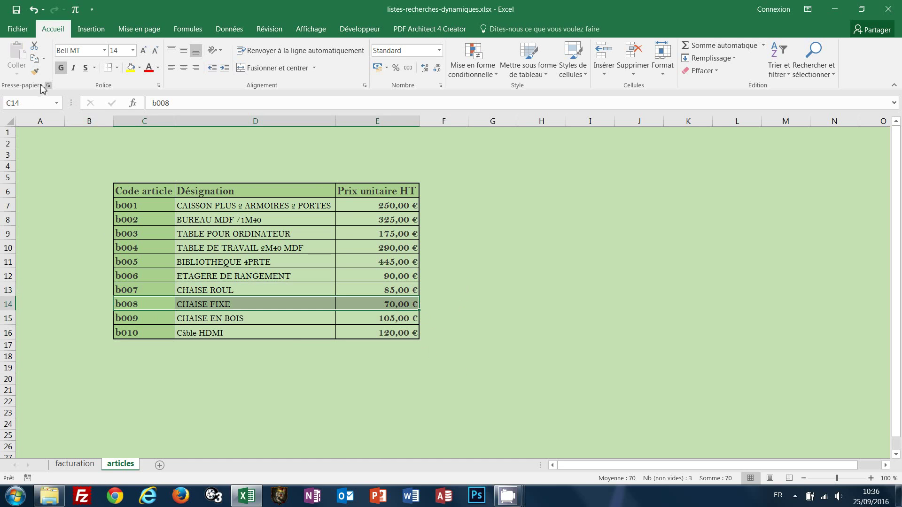
left_click(35, 72)
left_click_drag(155, 320, 376, 318)
left_click(492, 275)
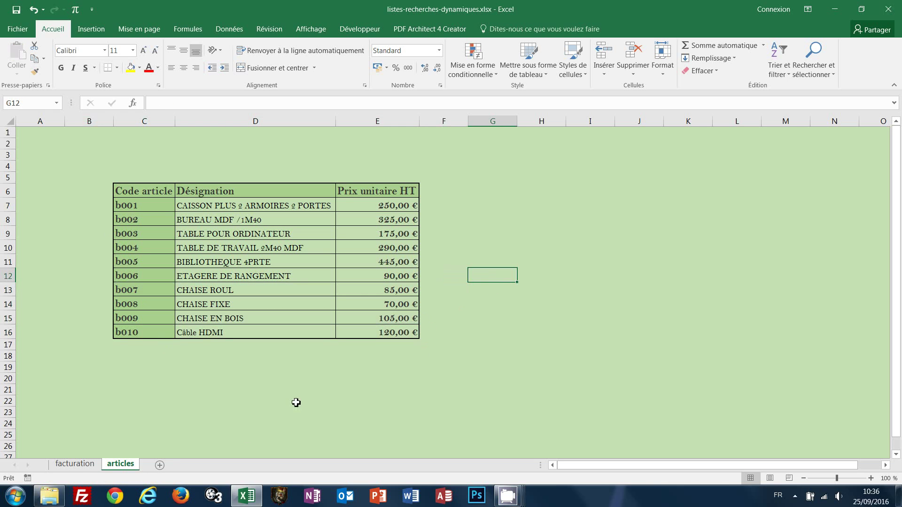
On the facturation sheet, check the code list in C8 for the new article and choose b009
left_click(74, 464)
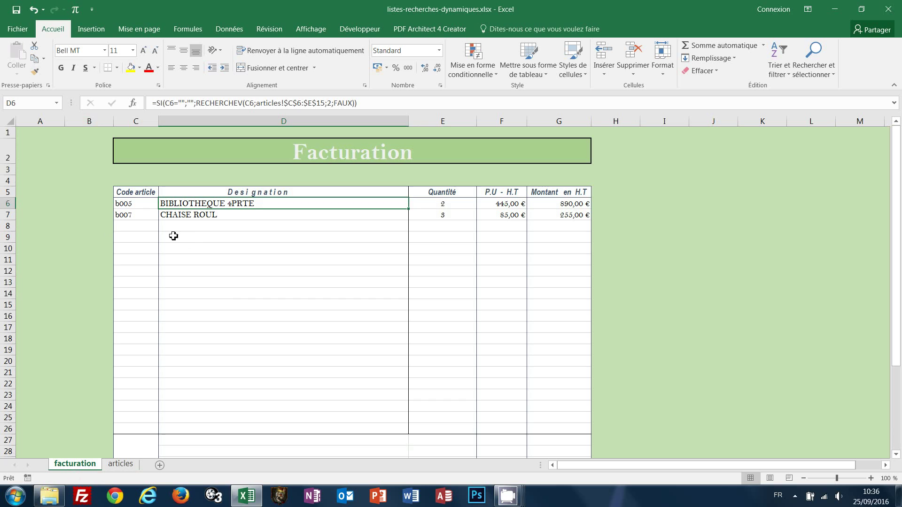
left_click(148, 227)
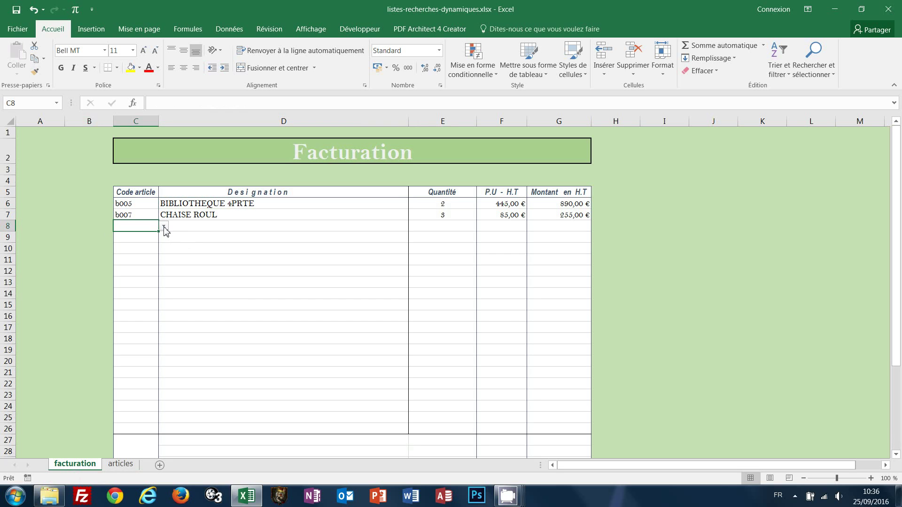
left_click(164, 226)
left_click_drag(168, 256, 169, 284)
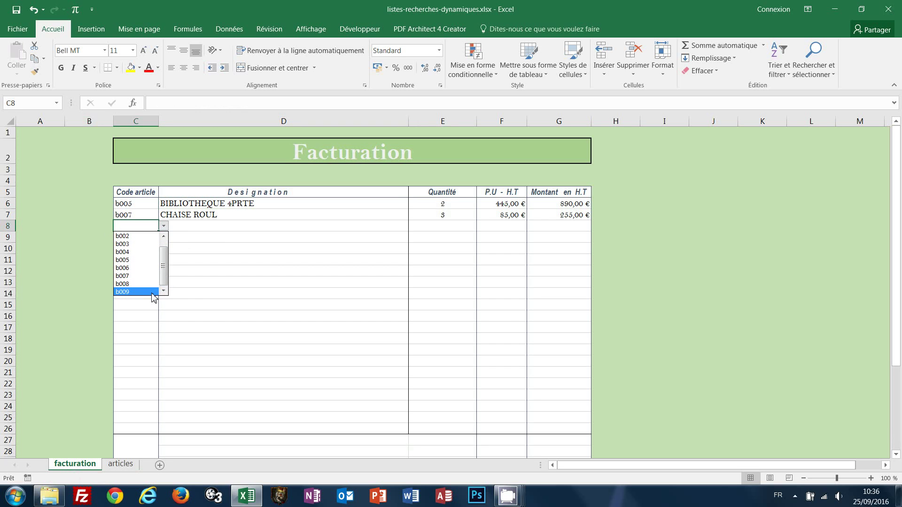
left_click(137, 292)
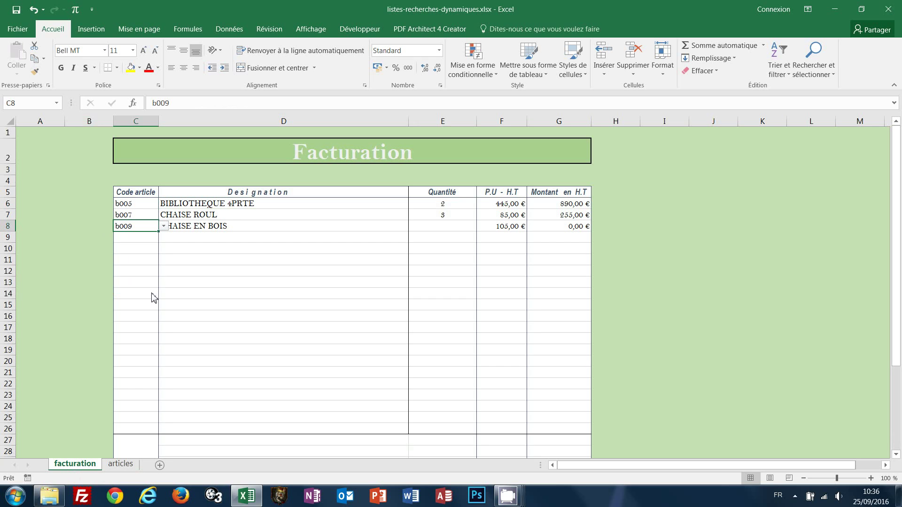
Remove the list validation from the invoice's article code cells C6:C26 by allowing any value (Tout)
left_click(138, 204)
left_click_drag(138, 204, 133, 423)
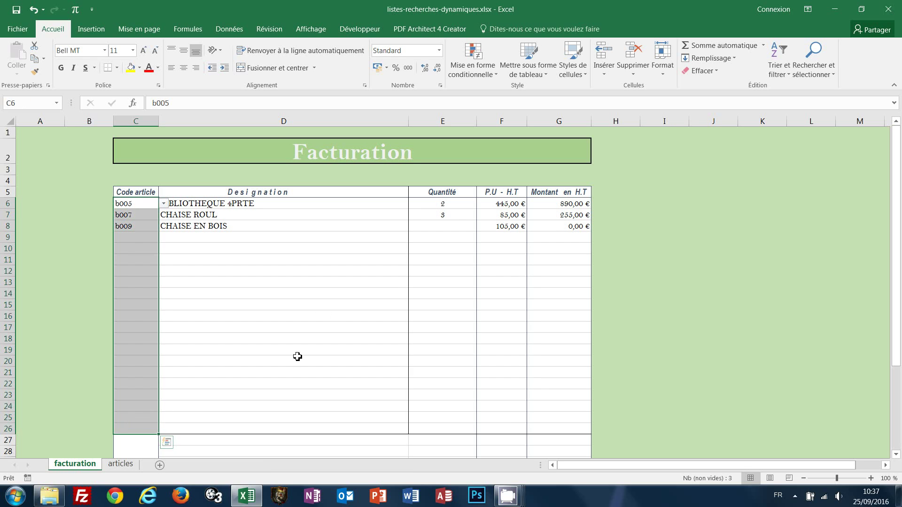
left_click(230, 30)
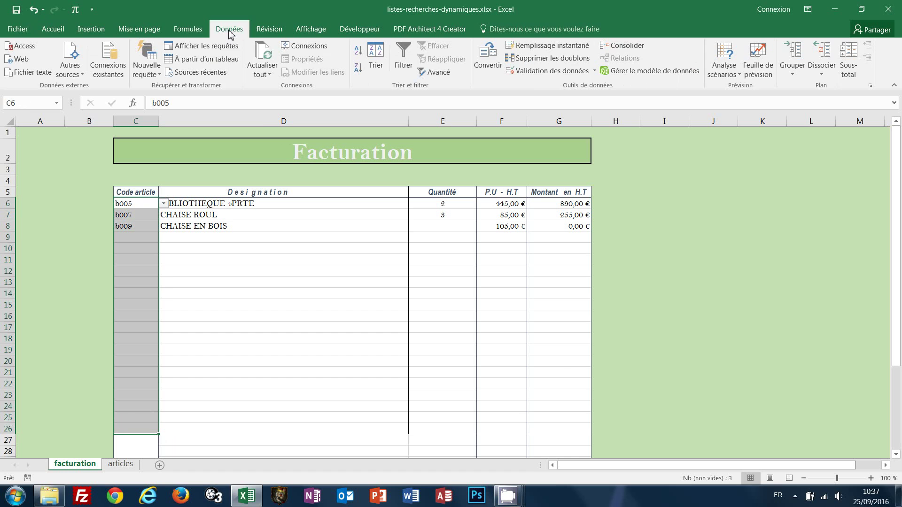
left_click(556, 72)
left_click(332, 149)
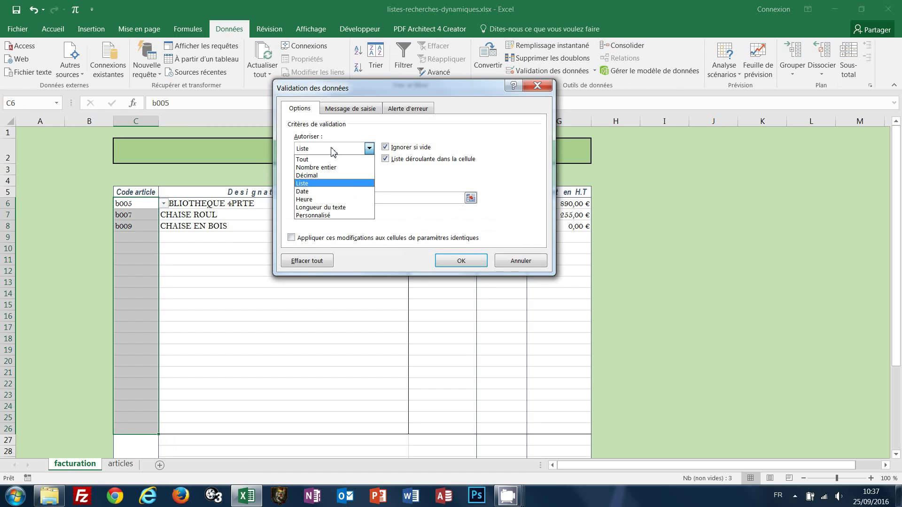
left_click(331, 159)
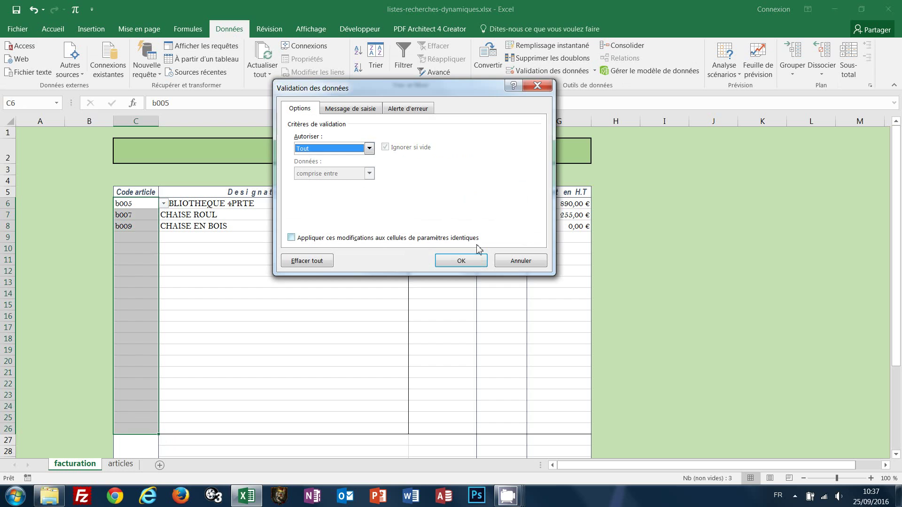
left_click(474, 262)
left_click(133, 257)
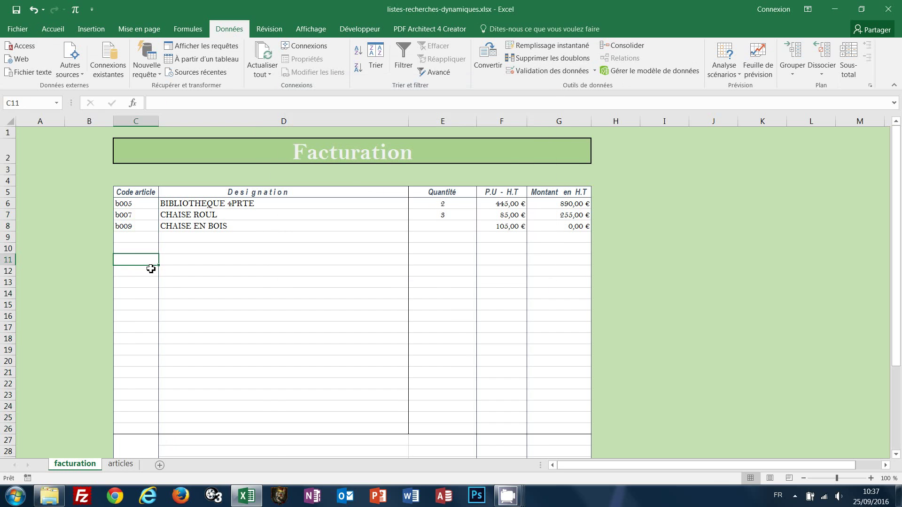
left_click(144, 204)
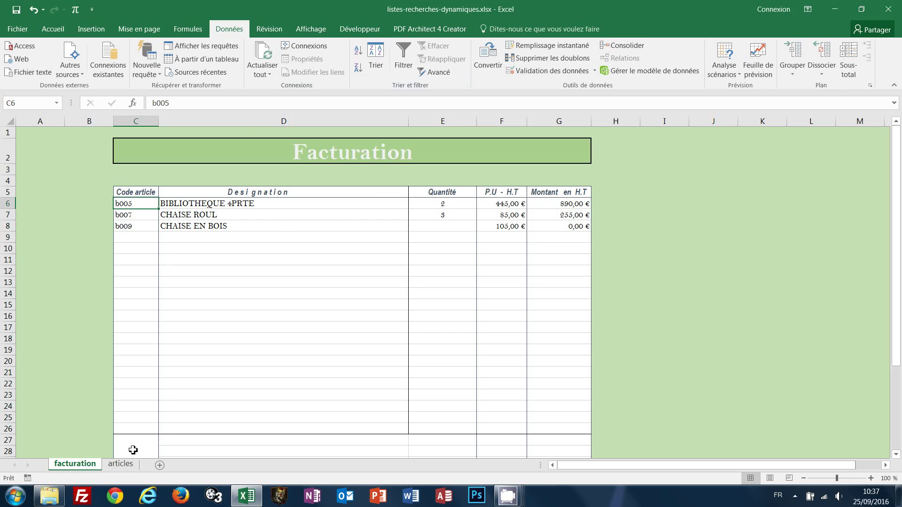
On the articles sheet, name the article code range C7:C16 "references"
left_click(120, 465)
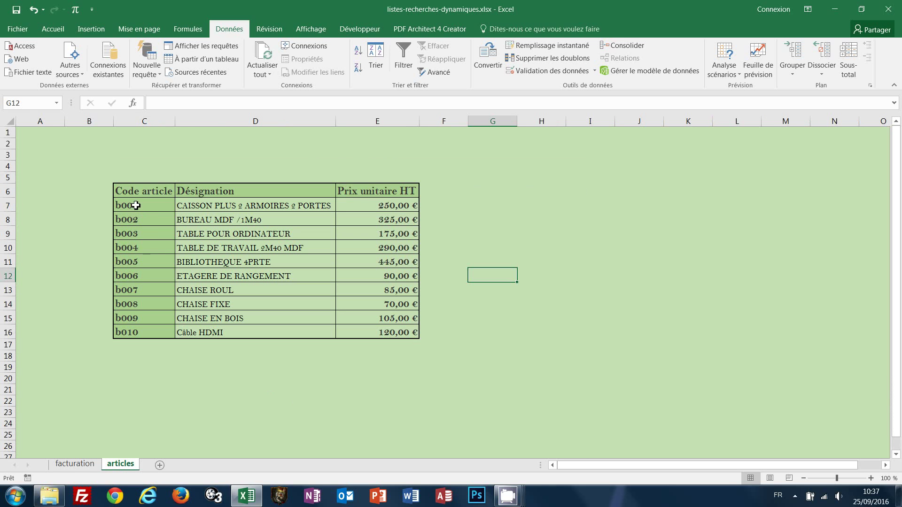
left_click_drag(136, 205, 133, 333)
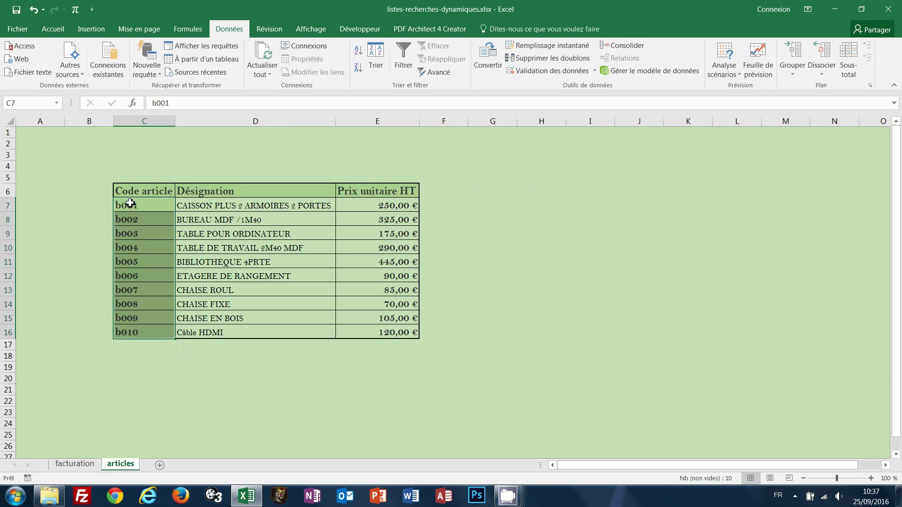
left_click(39, 100)
type("references")
key("Return")
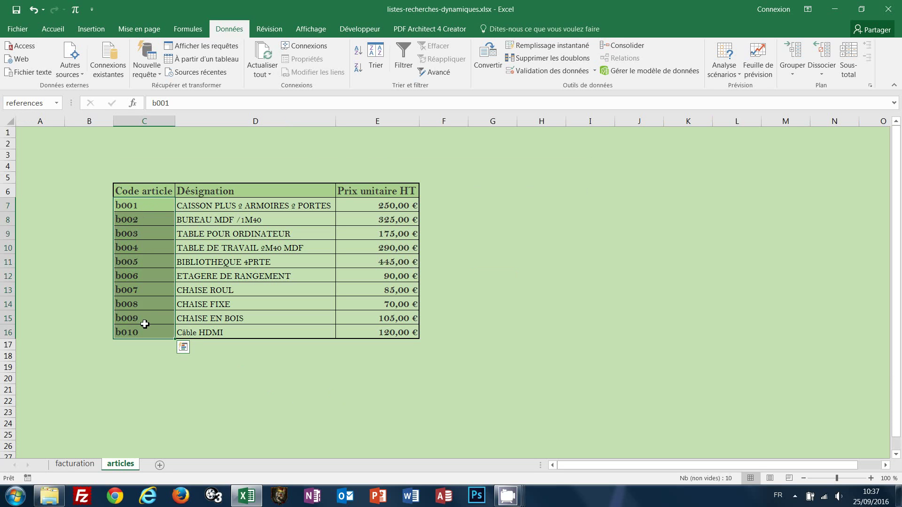
Apply a list validation (Liste) with source =references to the article code cells C6:C26 on the facturation sheet
left_click(75, 465)
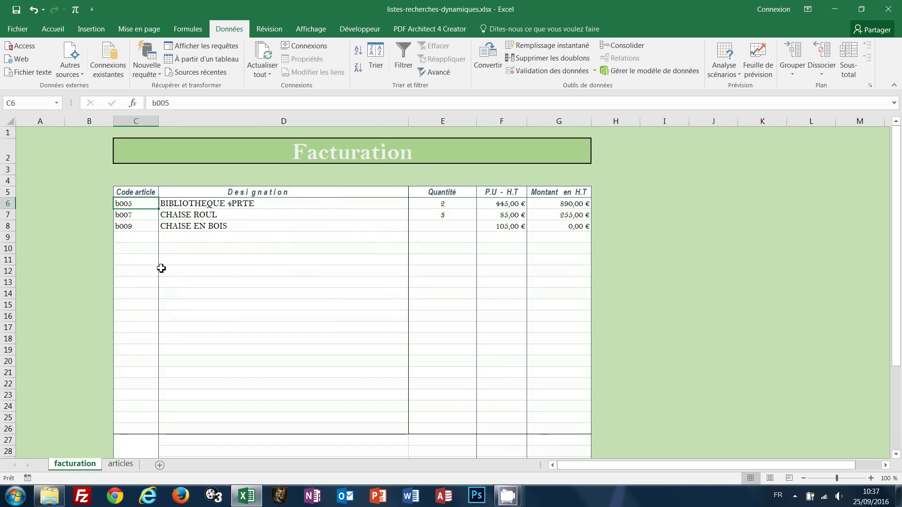
left_click_drag(125, 203, 133, 429)
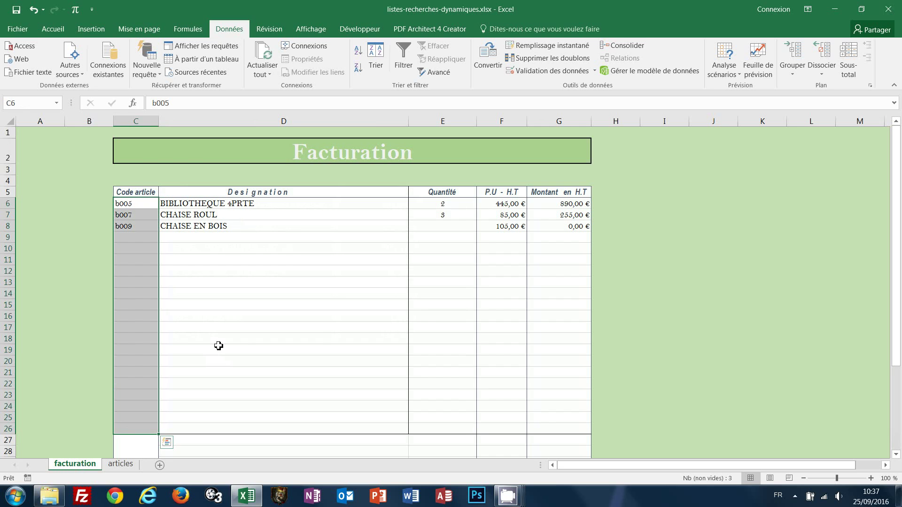
left_click(541, 71)
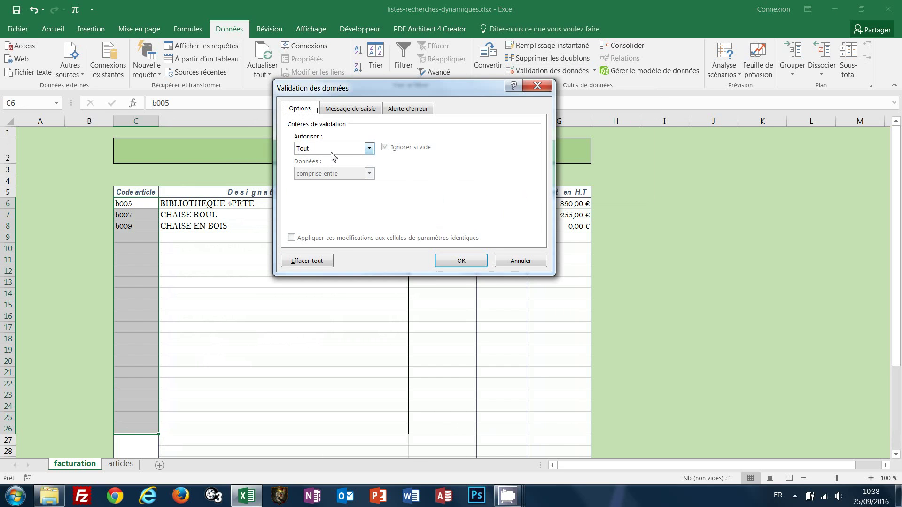
left_click(333, 150)
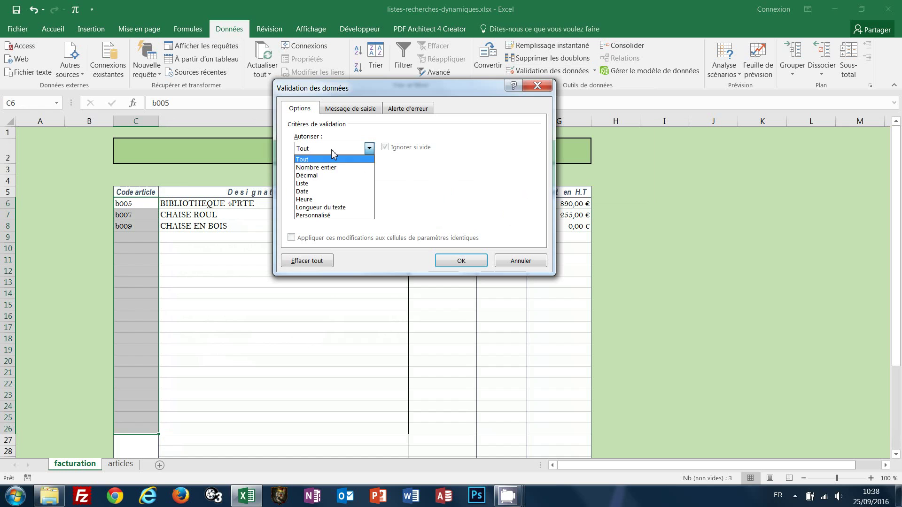
left_click(324, 185)
left_click(323, 198)
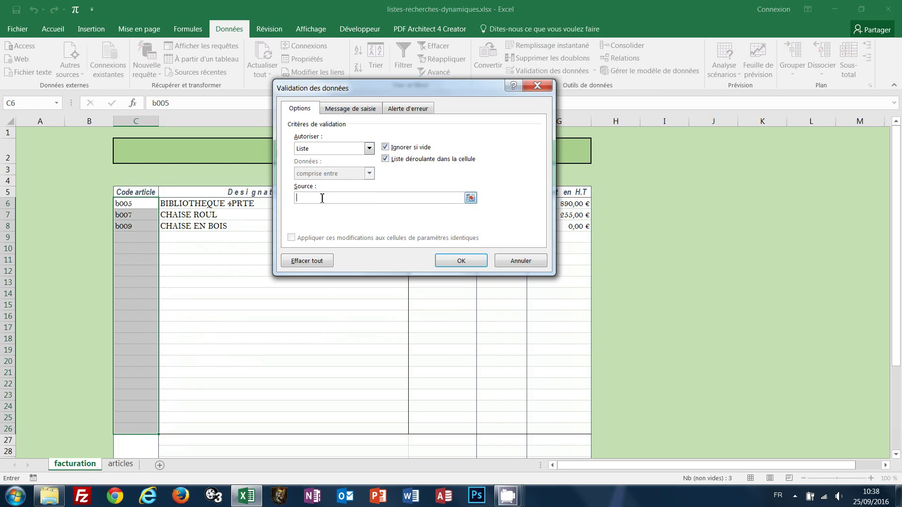
left_click(118, 464)
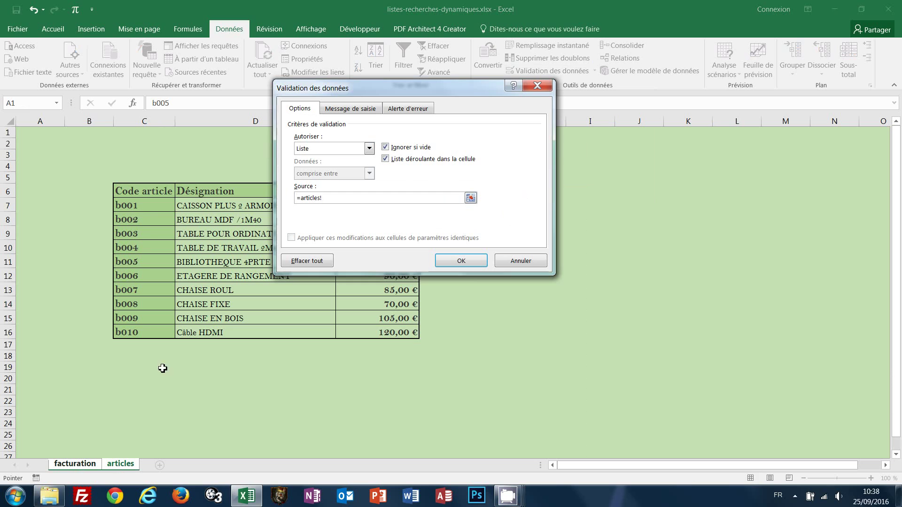
left_click_drag(143, 205, 142, 332)
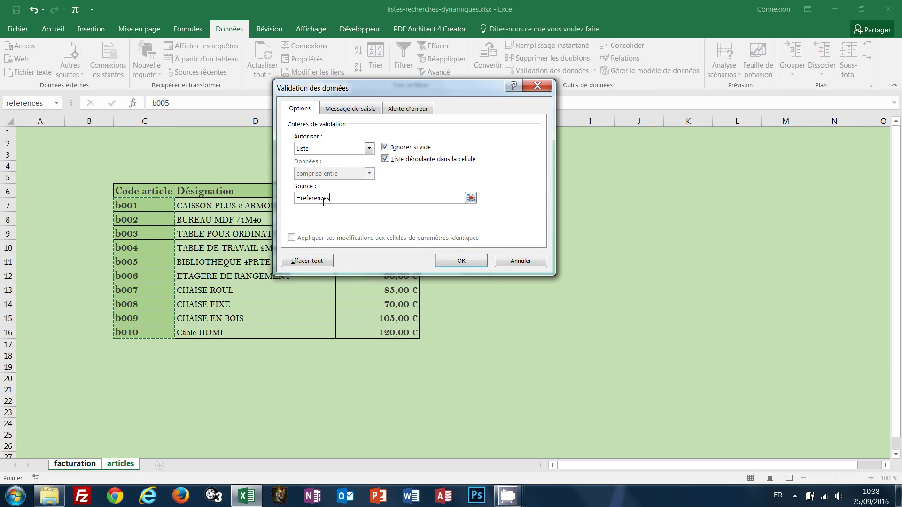
left_click(456, 260)
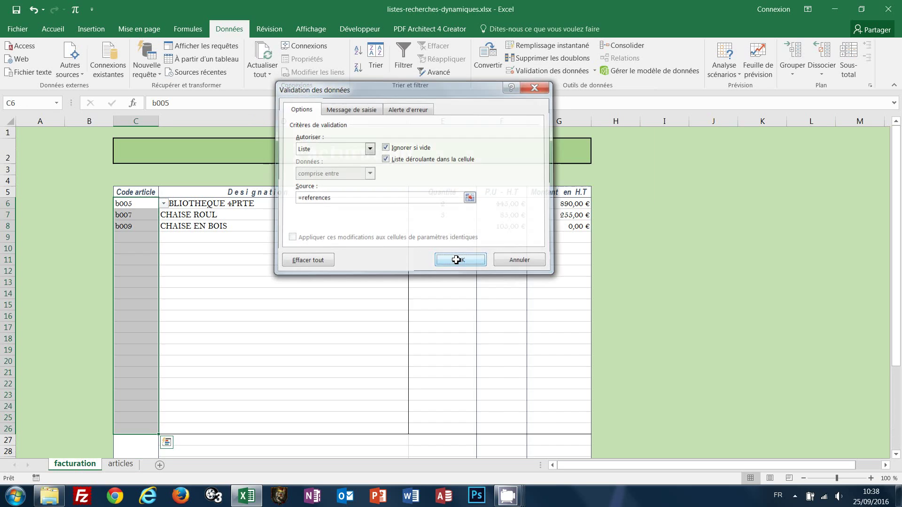
Choose b010 from the code list in C7 of the invoice
left_click(141, 217)
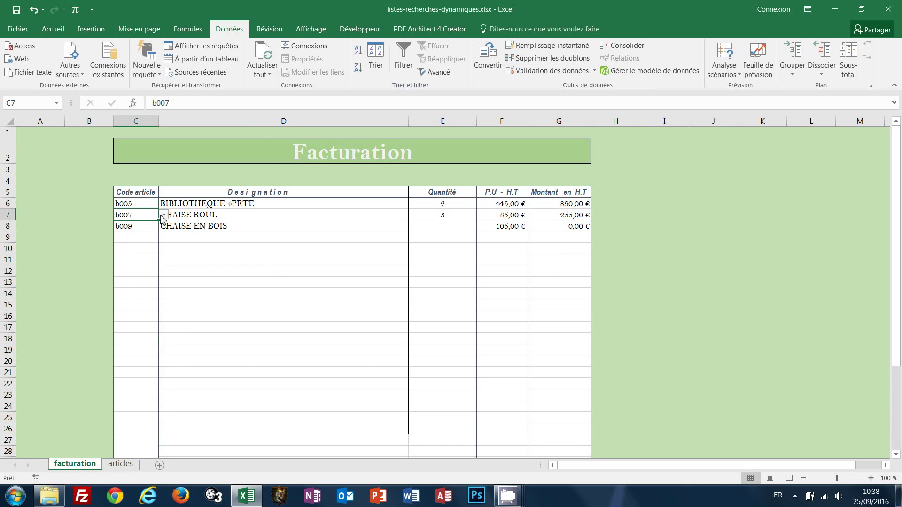
left_click(163, 215)
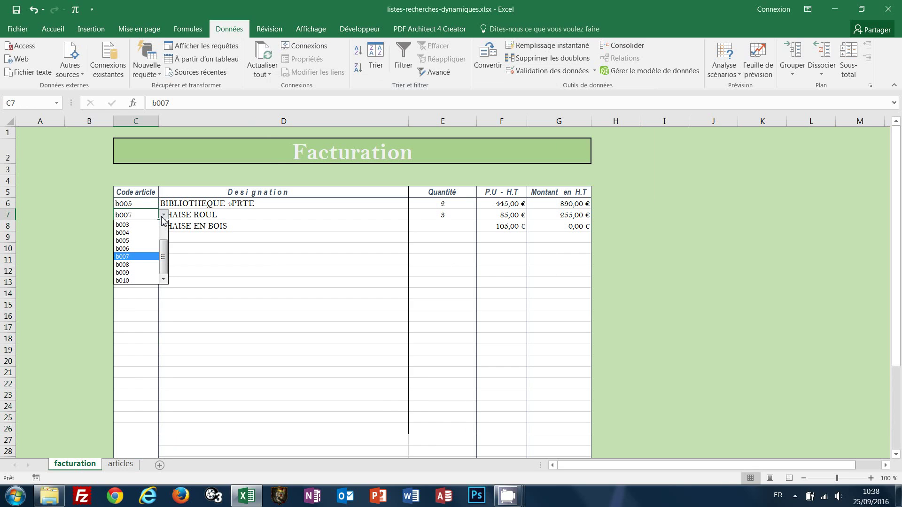
left_click(148, 281)
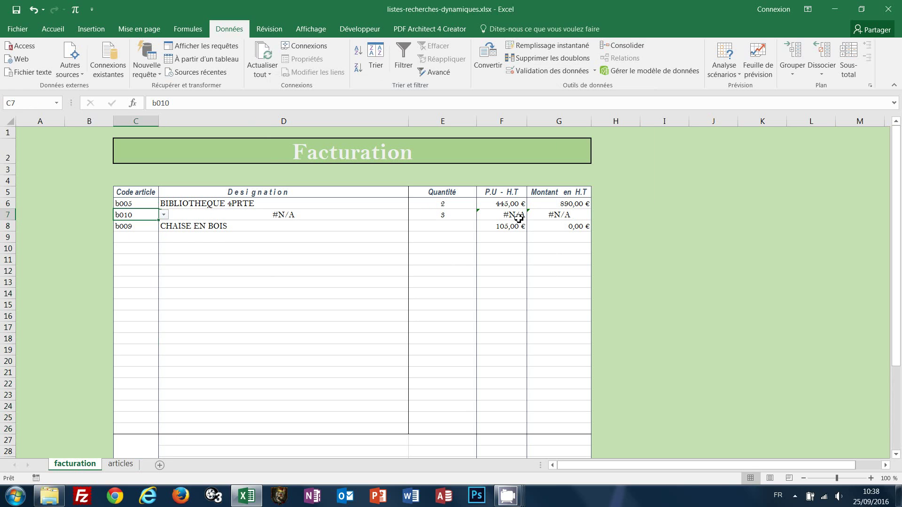
Add article b011, Imprimante HP, with a unit price of 165 in row 17 of the articles sheet
left_click(121, 464)
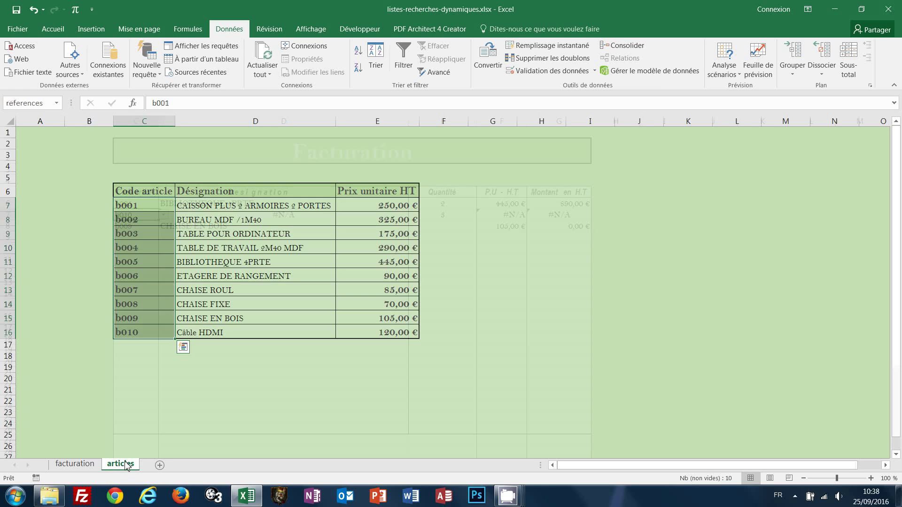
left_click(151, 345)
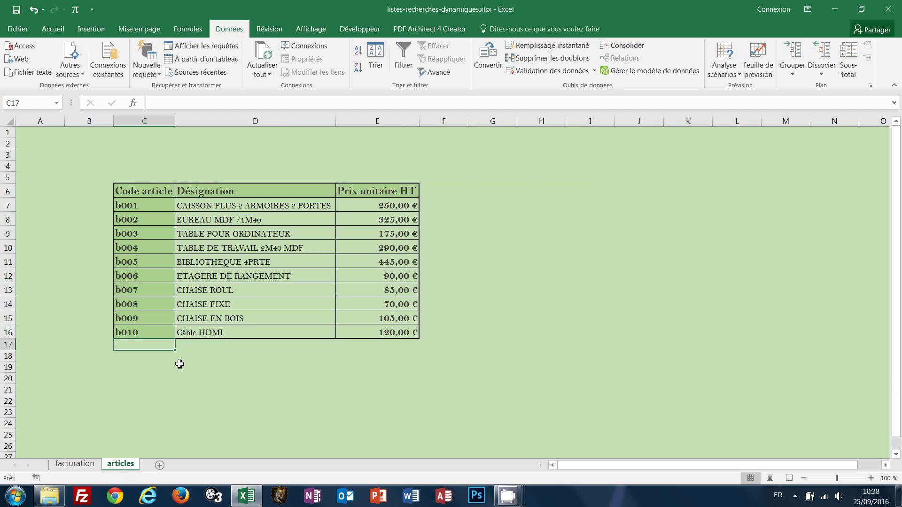
type("b011")
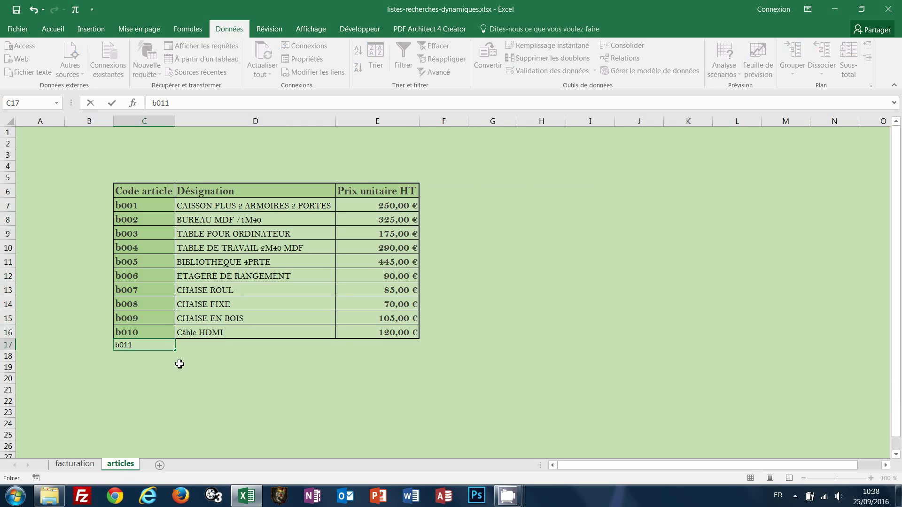
key("Tab")
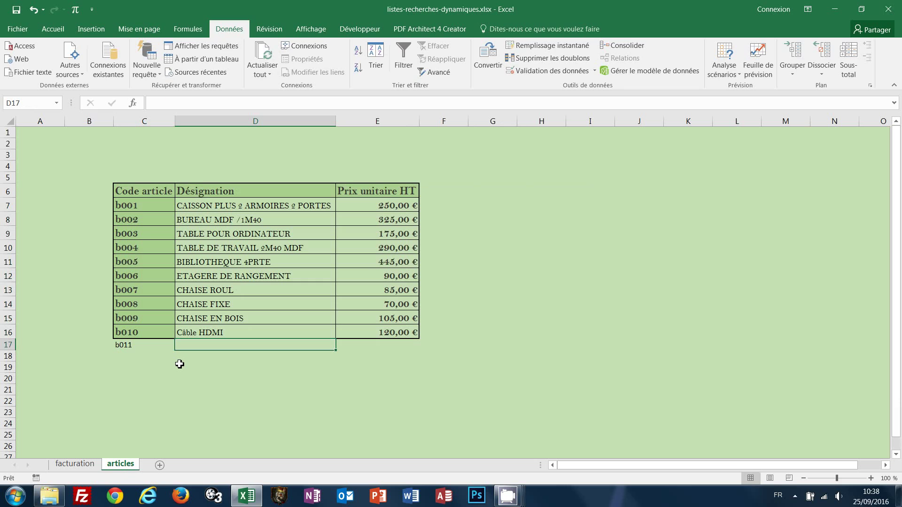
type("Imprimante")
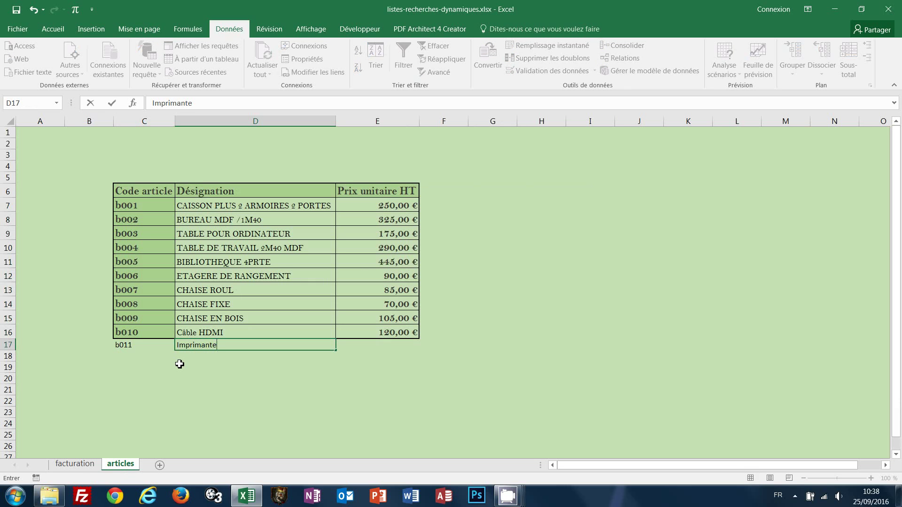
type(" HP")
key("Tab")
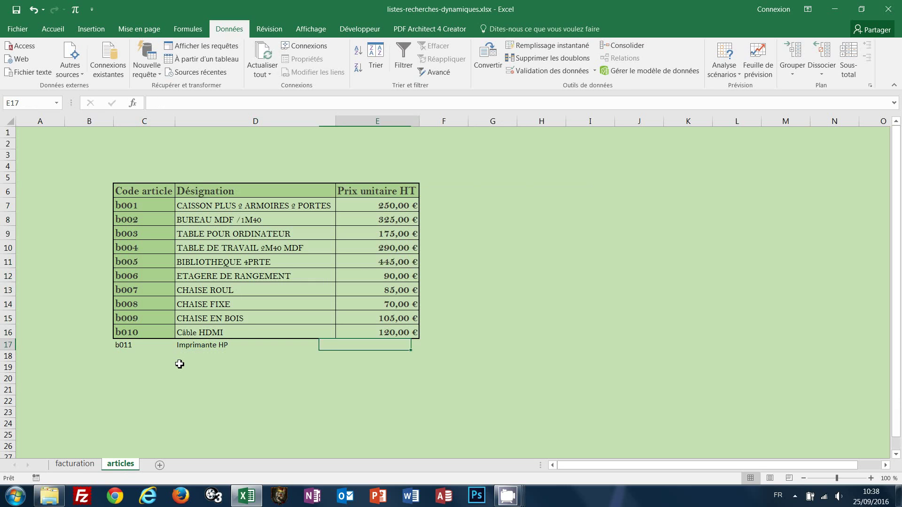
type("165")
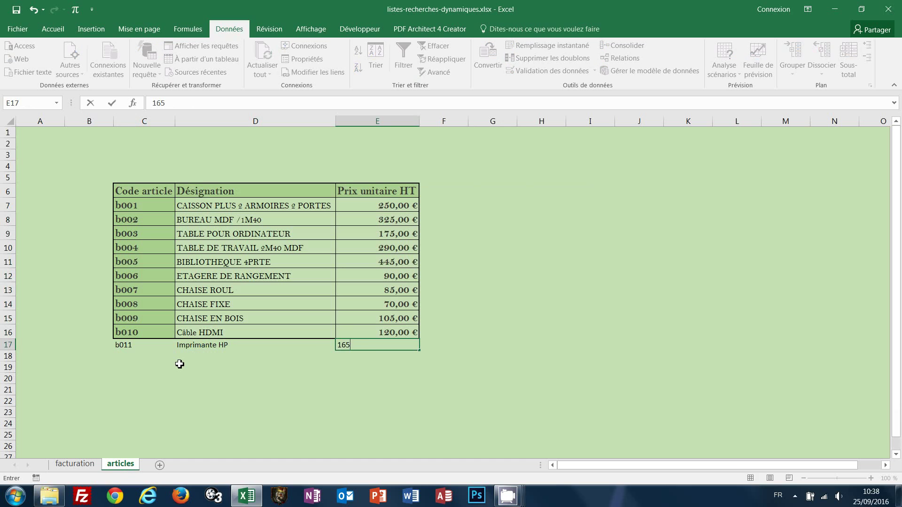
key("Return")
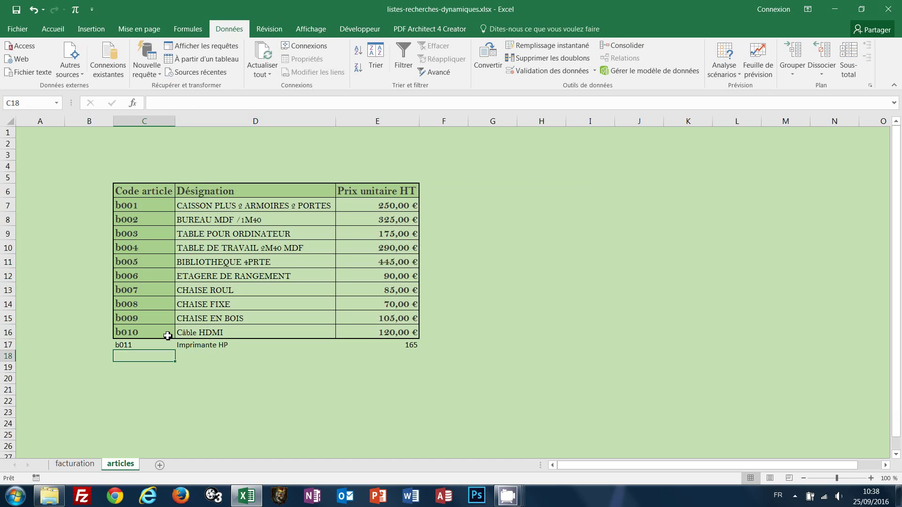
Copy the formatting of the b010 row onto the new b011 row, C17:E17
left_click_drag(168, 335, 383, 332)
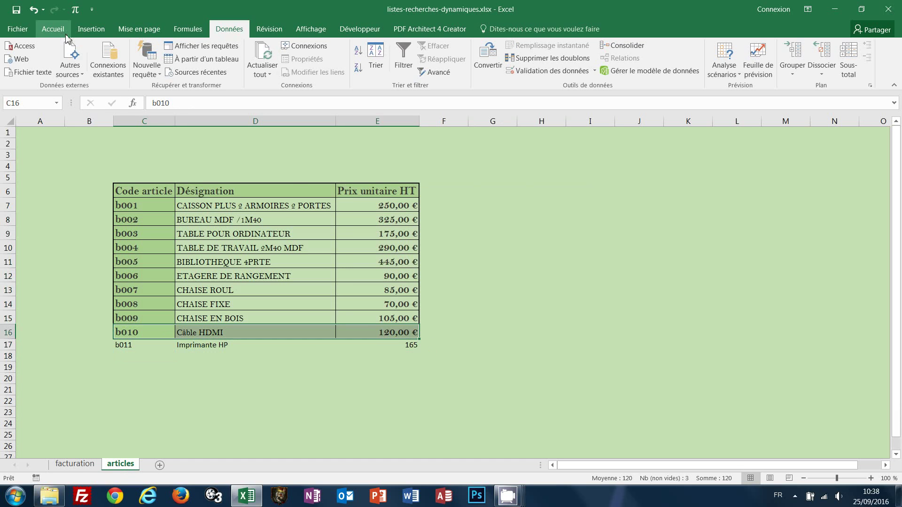
left_click(53, 29)
left_click(36, 71)
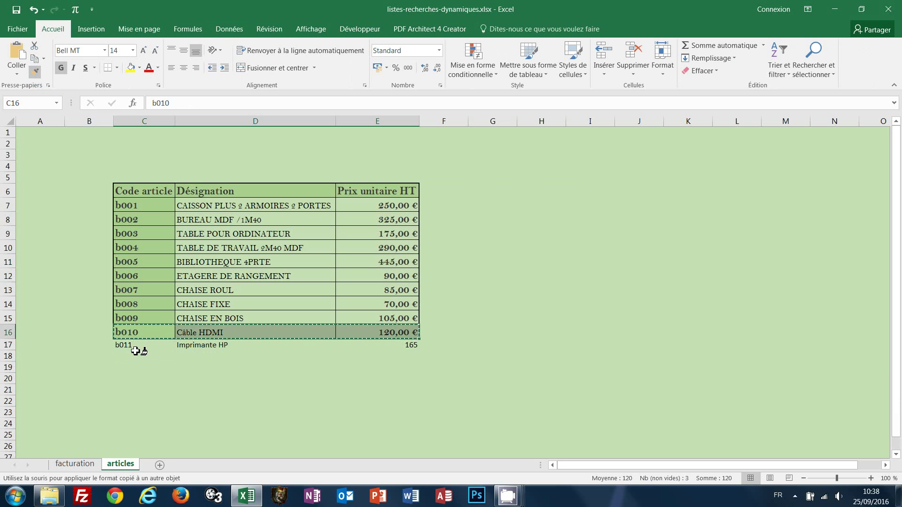
left_click_drag(138, 347, 404, 345)
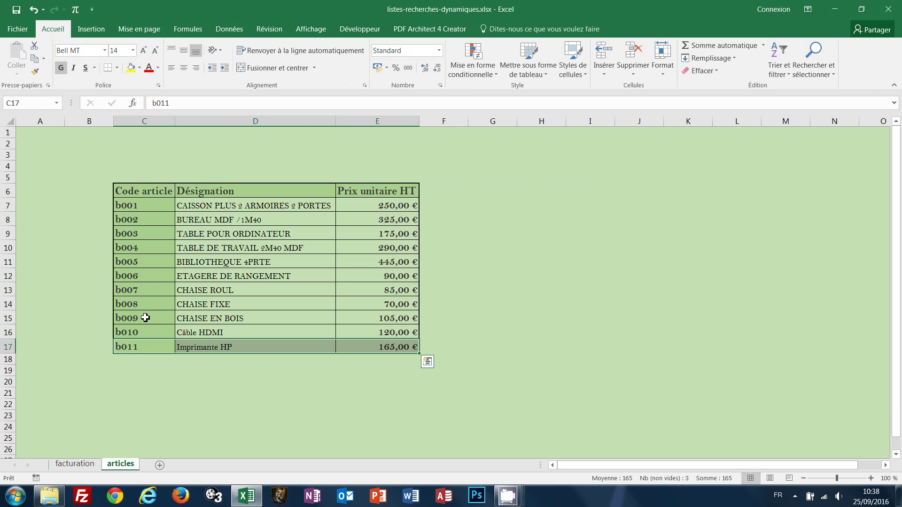
Copy the formatting of the b009 row onto the b010 row, C16:E16
left_click_drag(146, 318, 380, 320)
left_click(35, 71)
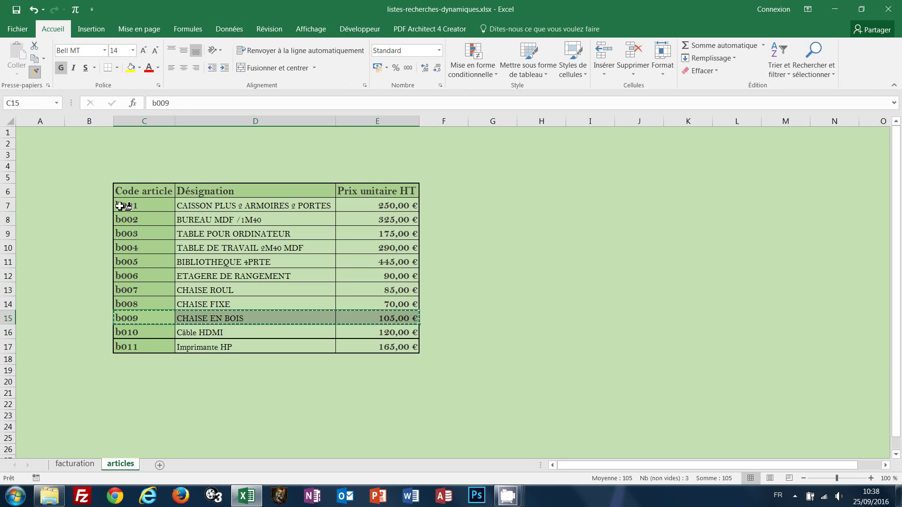
left_click_drag(147, 332, 376, 335)
left_click(525, 273)
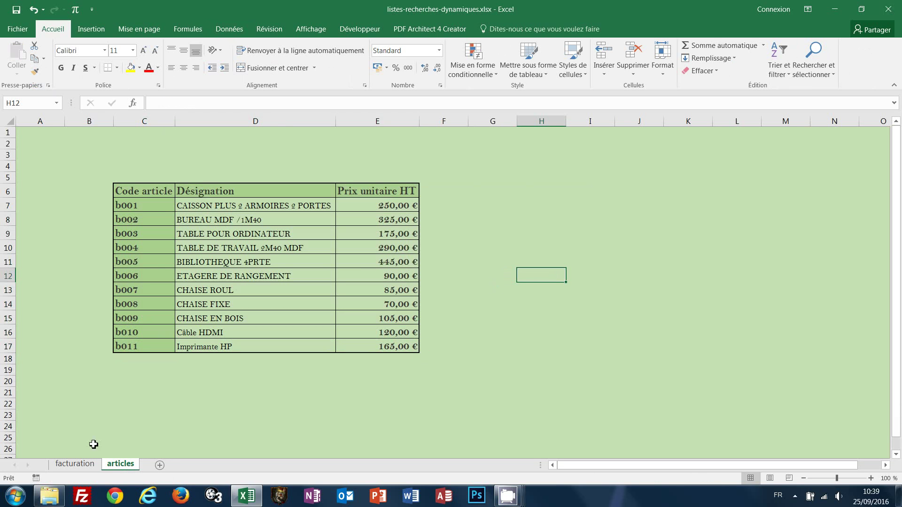
On the facturation sheet, check the code list in C9 for the new article b011
left_click(74, 464)
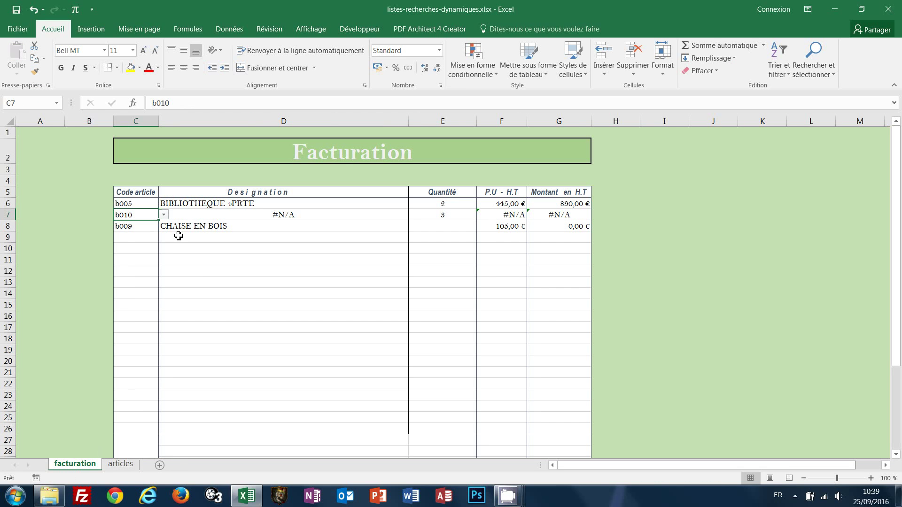
left_click(140, 238)
left_click(165, 238)
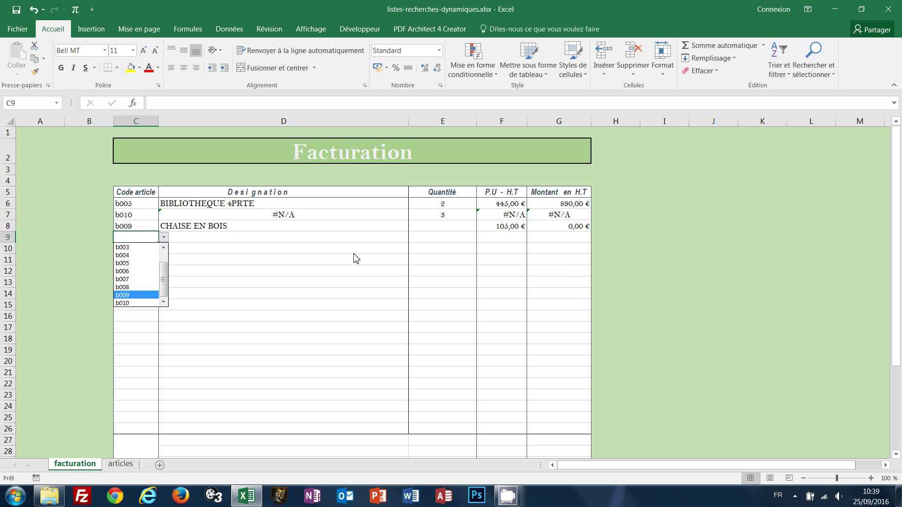
left_click(134, 216)
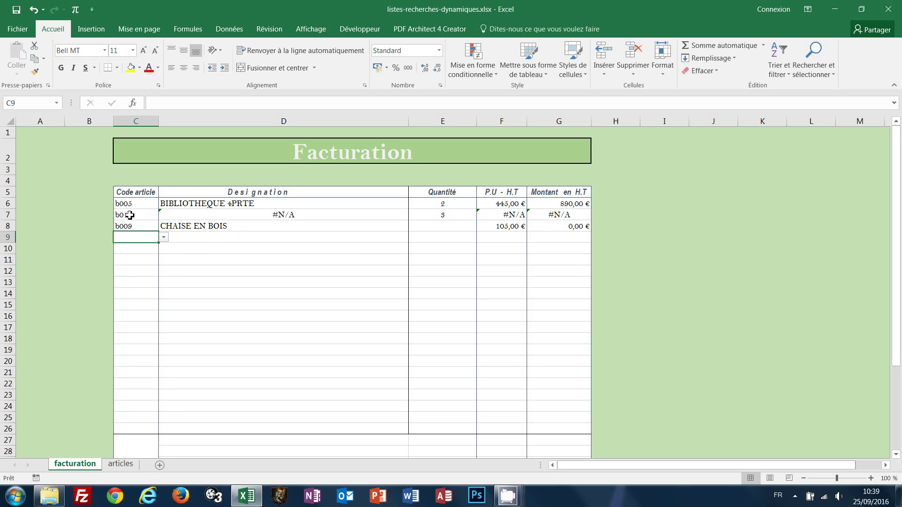
left_click(146, 215)
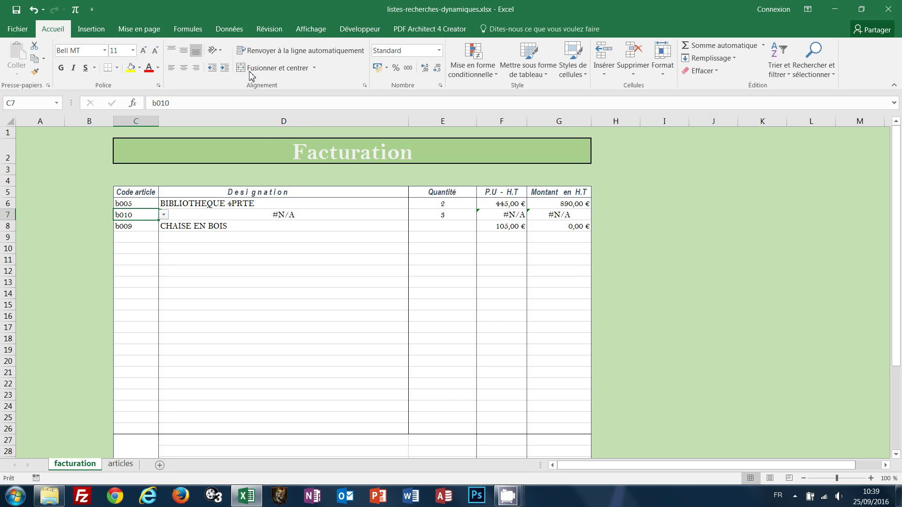
Redefine the named range references as =DECALER(articles!$C$7;0;0;NBVAL(articles!$C:$C)-1)
left_click(186, 29)
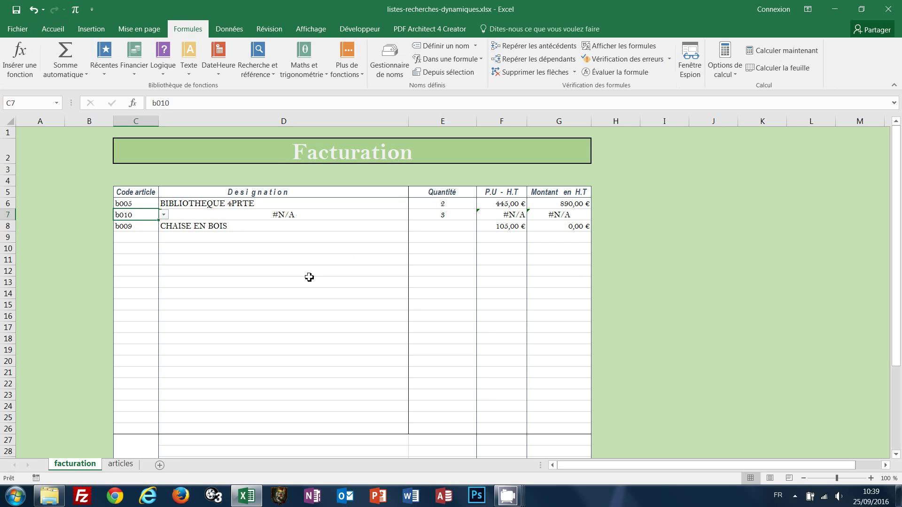
left_click(392, 69)
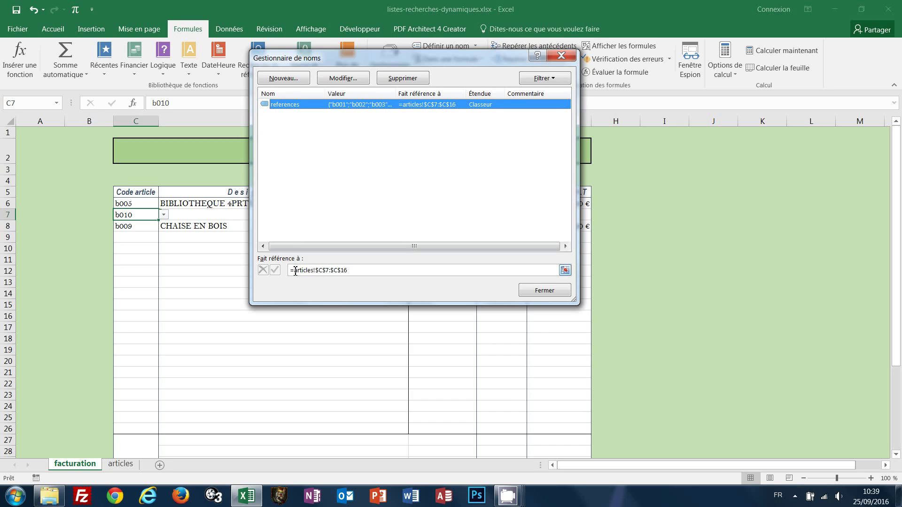
left_click_drag(294, 271, 360, 271)
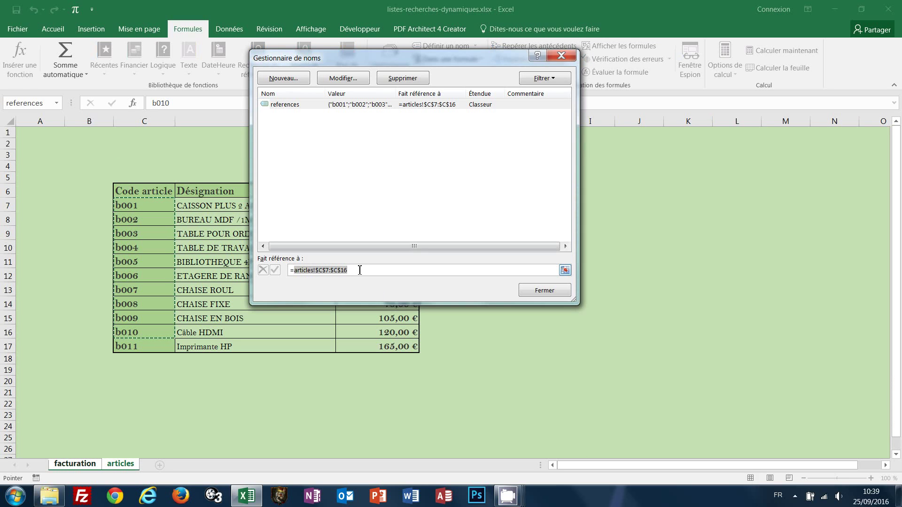
type("decaler(")
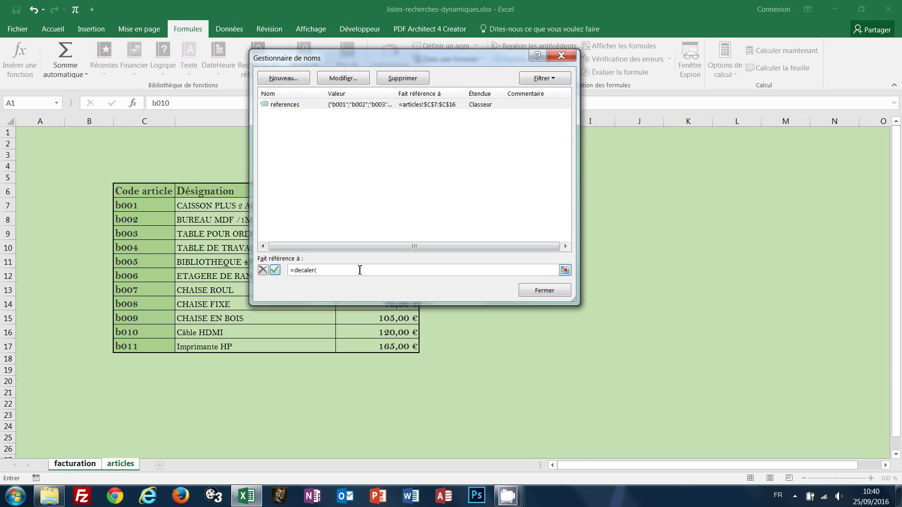
left_click(128, 209)
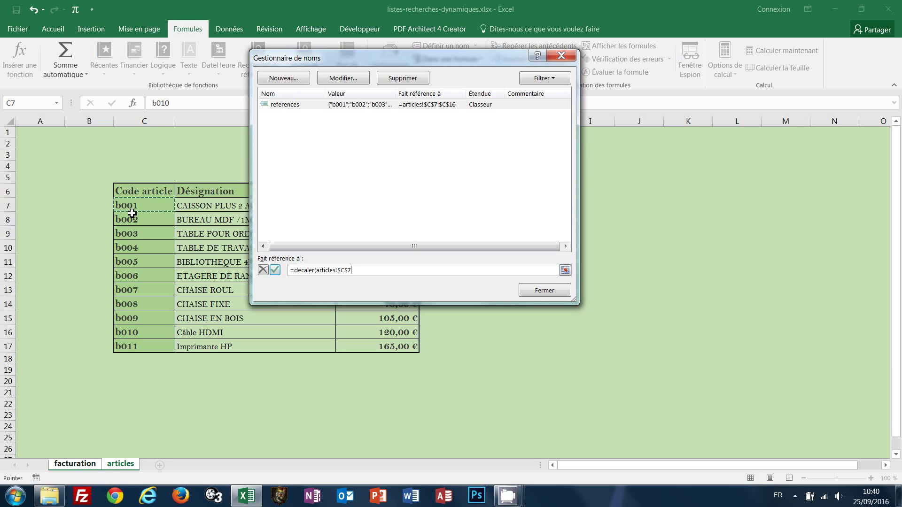
type(";0;0;")
type("nbval(")
left_click(152, 121)
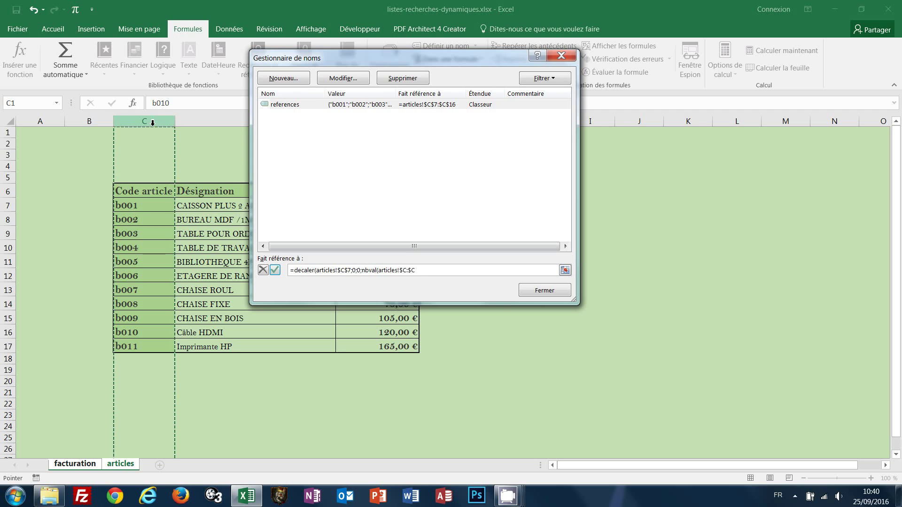
type(")")
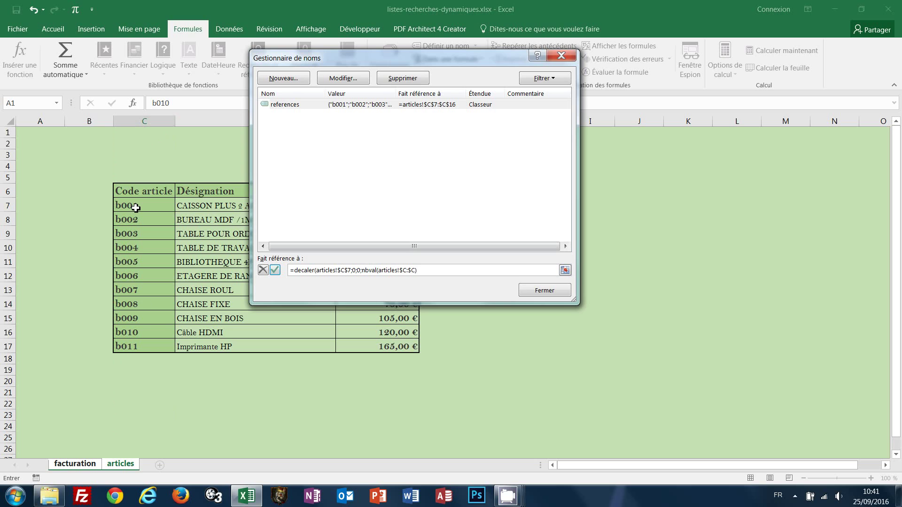
type("1)")
left_click(275, 270)
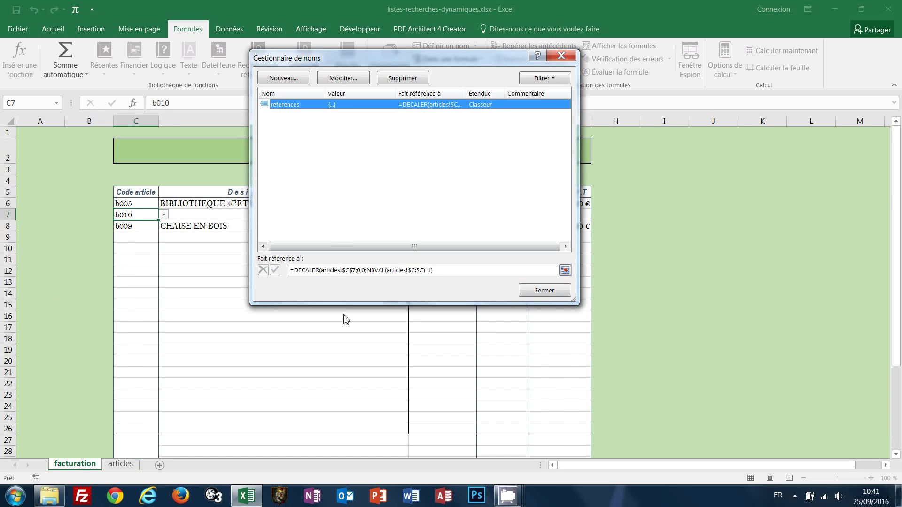
left_click(545, 291)
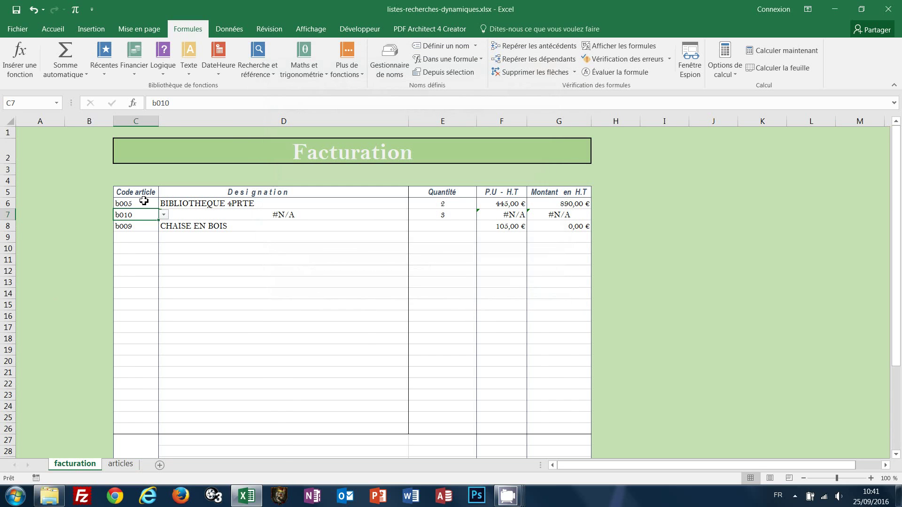
Choose article code b011 from the code list in C9 of the facturation sheet
left_click(148, 238)
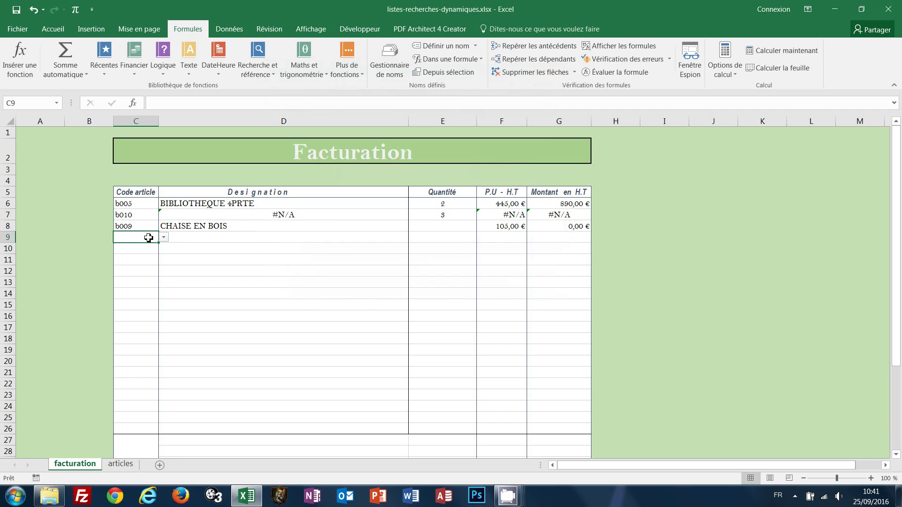
left_click(164, 238)
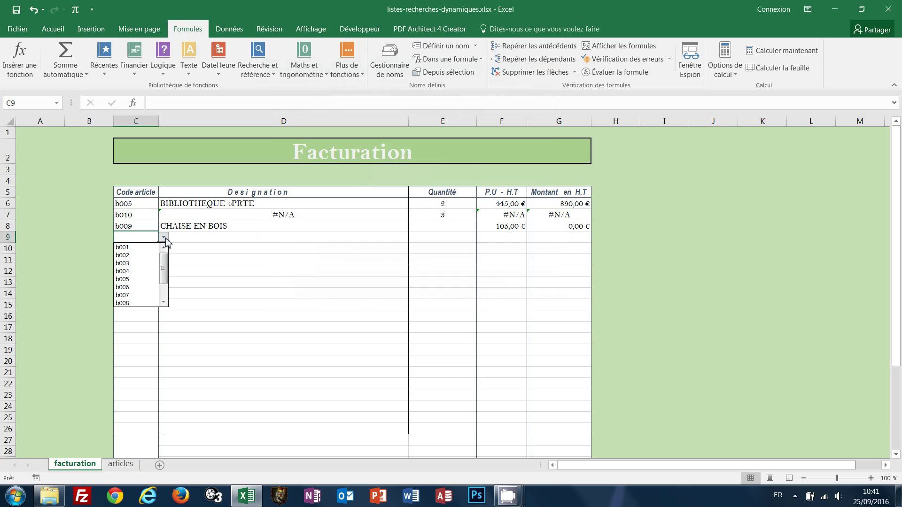
left_click_drag(165, 271, 164, 301)
left_click(123, 303)
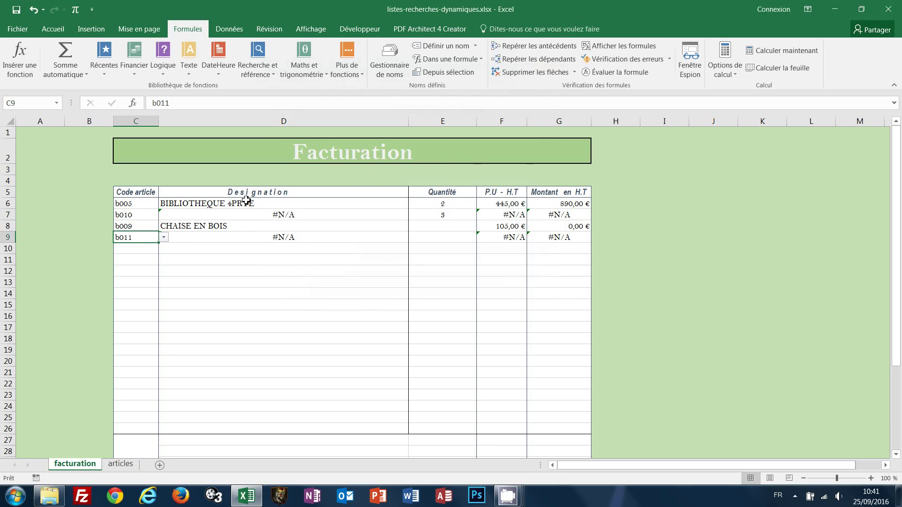
In the RECHERCHEV formula of D6:D26, replace the fixed lookup table with a DECALER function referencing articles!$C$6:$E$6
left_click_drag(247, 204, 242, 425)
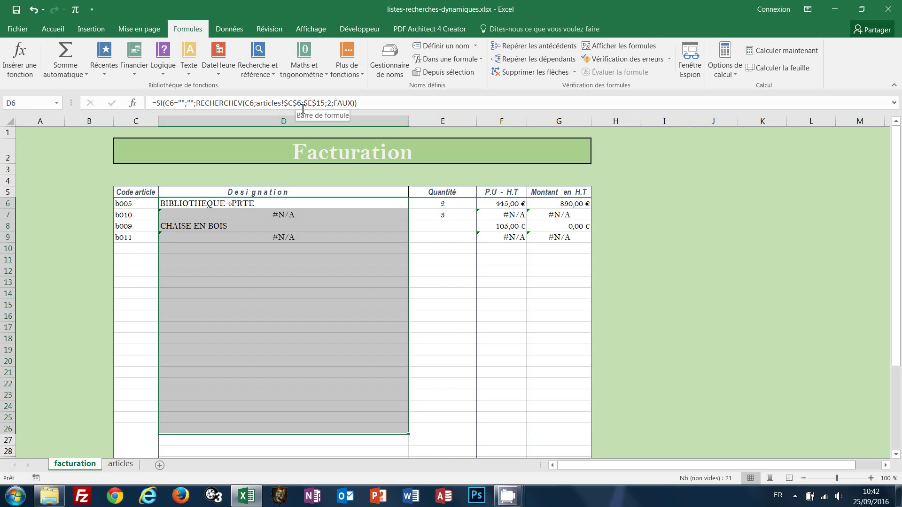
key("F2")
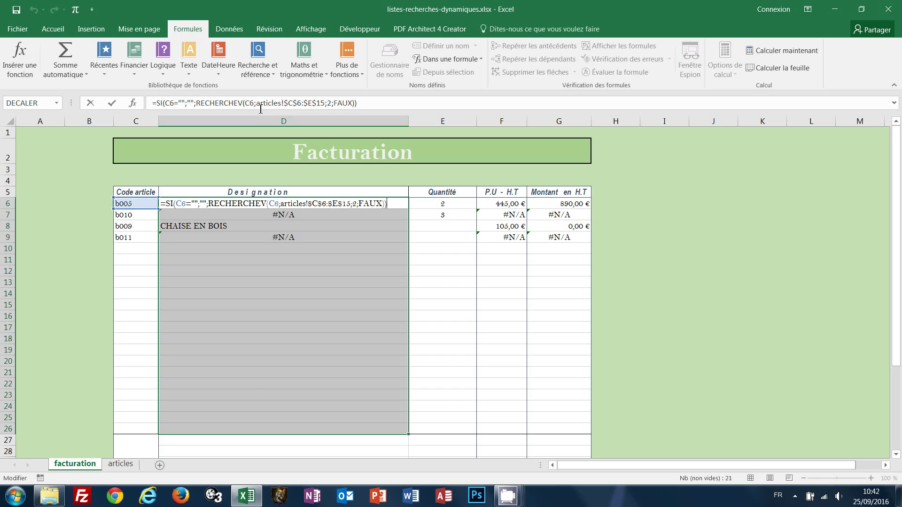
left_click_drag(258, 105, 328, 109)
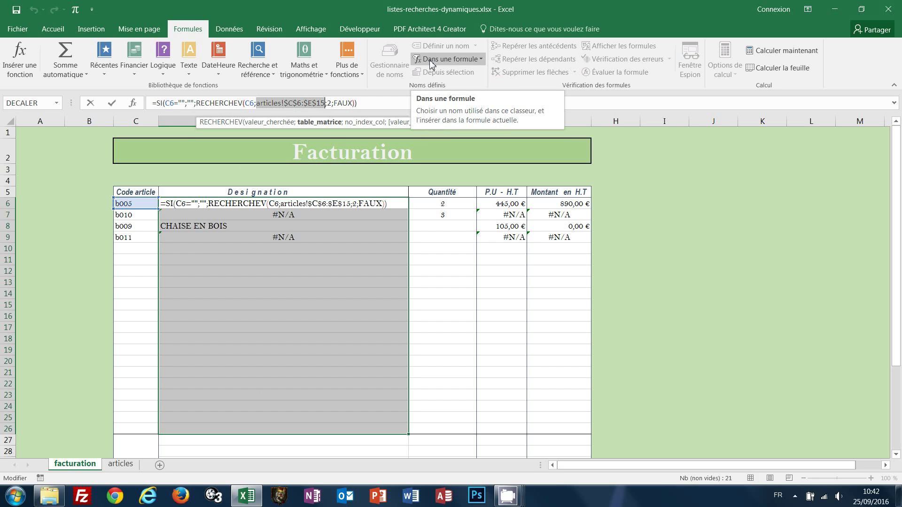
type("decale")
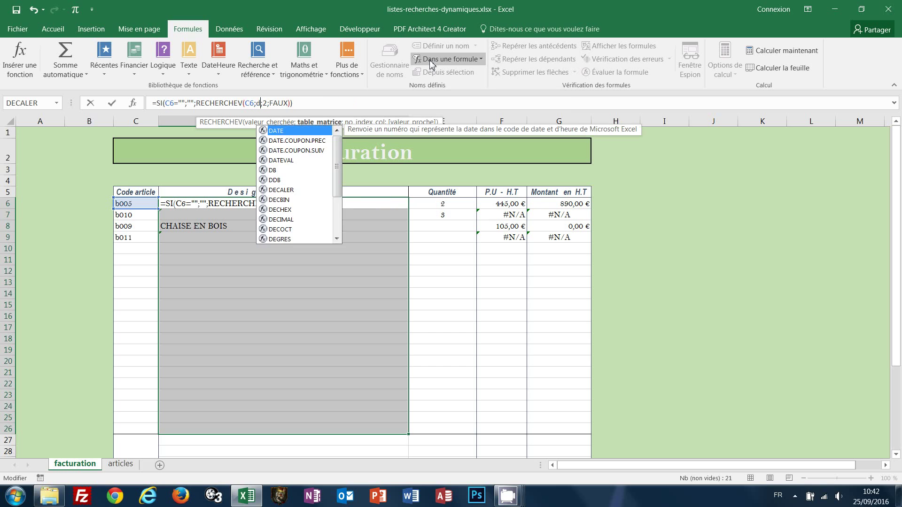
type("r(")
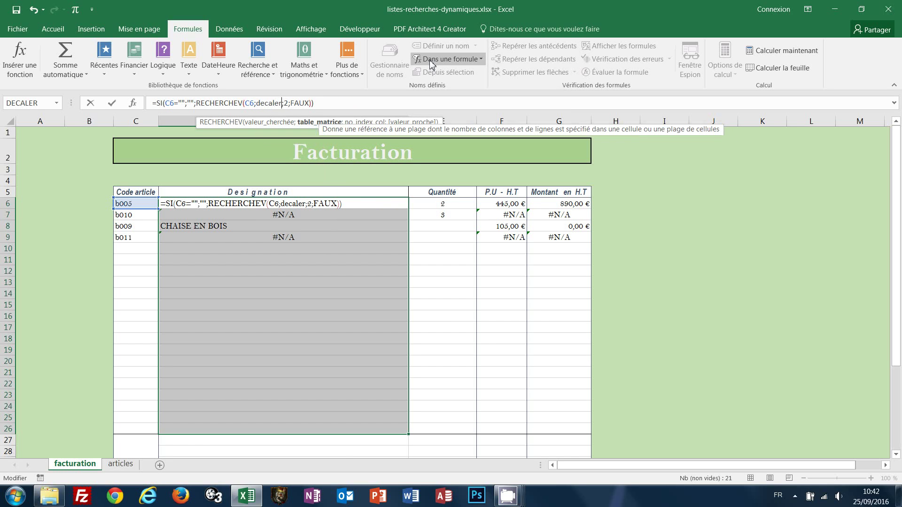
left_click(121, 465)
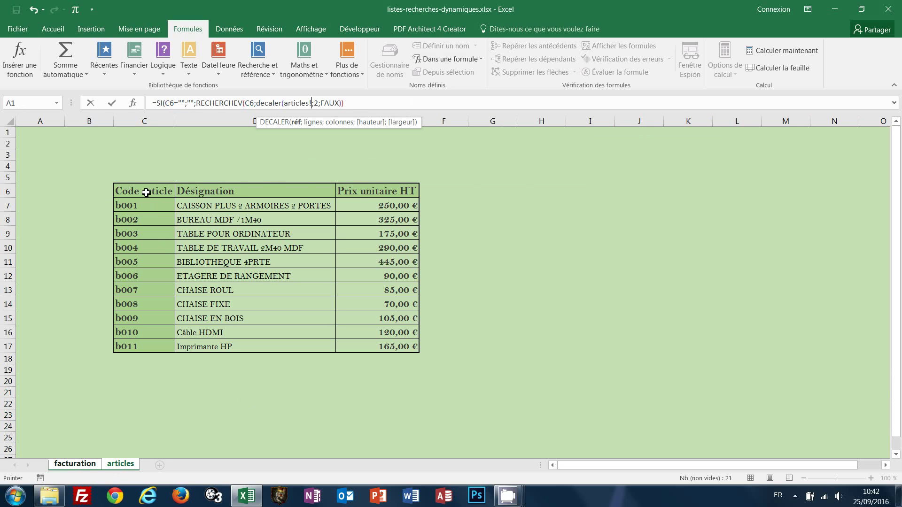
left_click_drag(146, 192, 195, 195)
left_click_drag(289, 197, 372, 190)
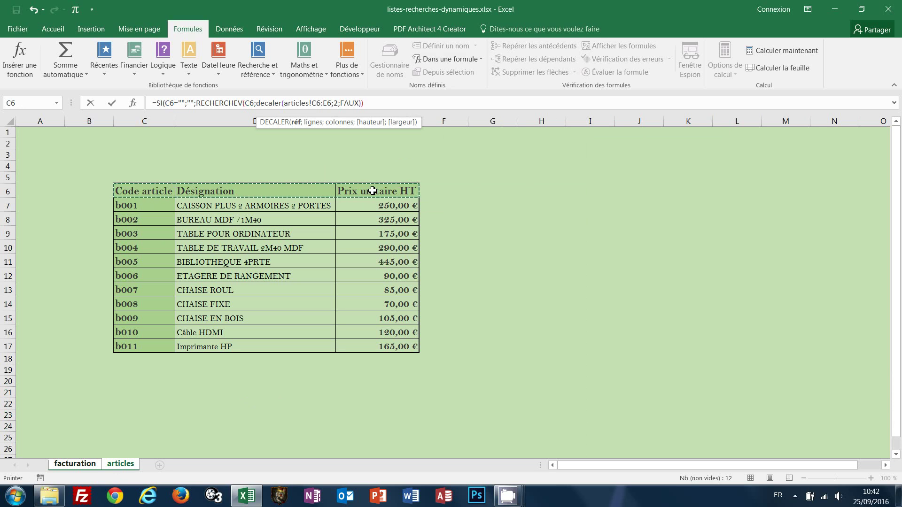
key("F4")
Complete the DECALER with offsets 0 and 0 and height NBVAL(articles!$C:$E)-1, and apply the formula to all of D6:D26
type(";0")
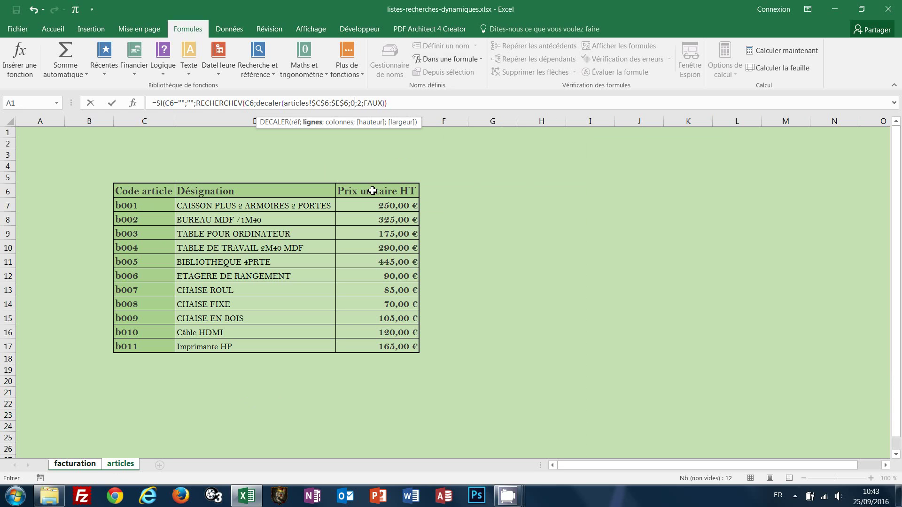
type(";0;")
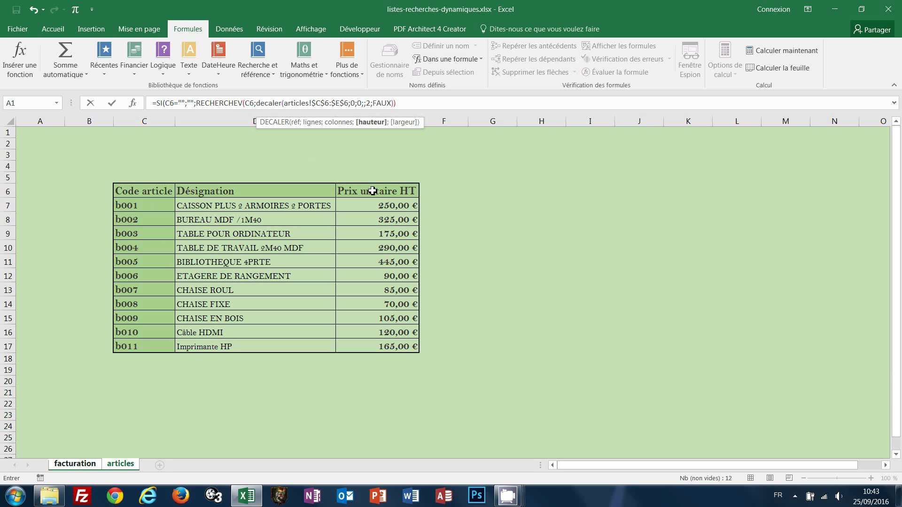
type("nbval")
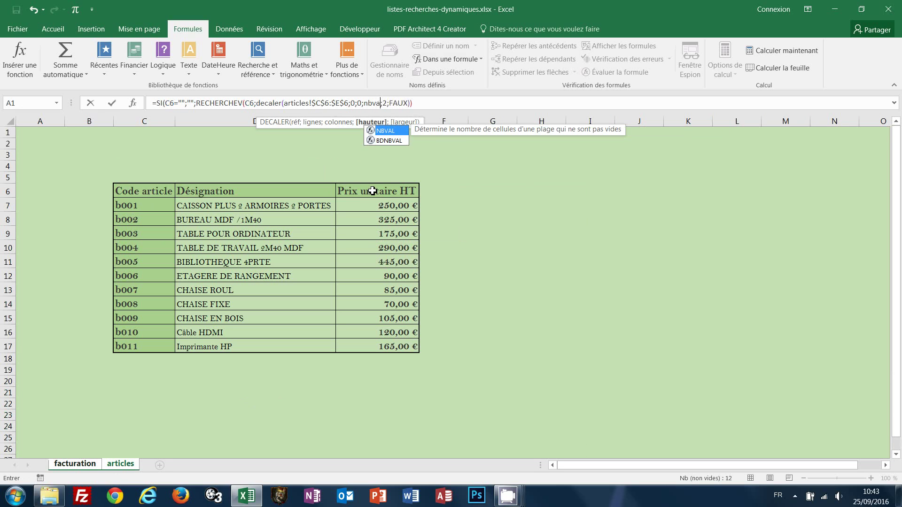
type("(")
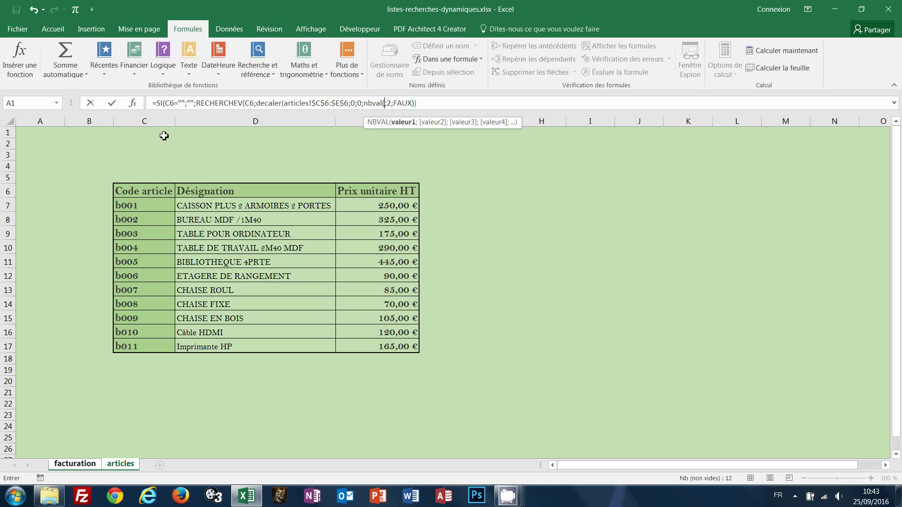
left_click_drag(144, 121, 383, 122)
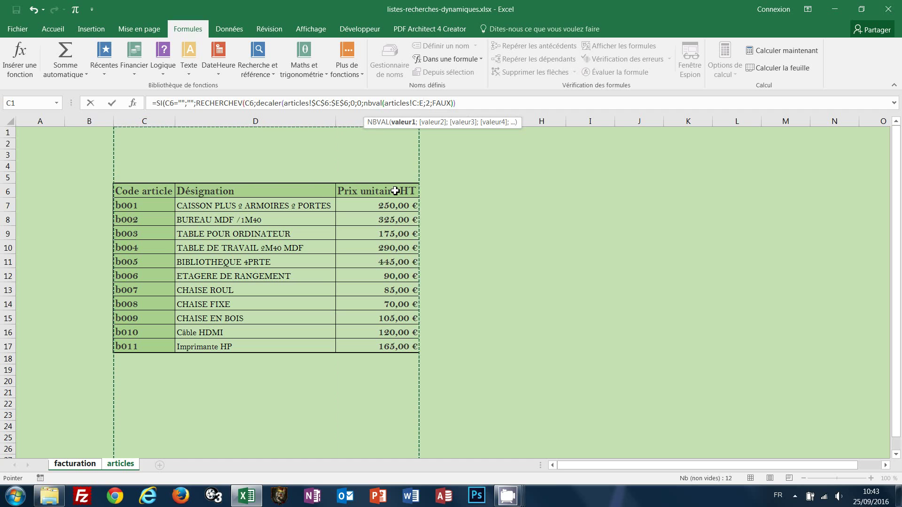
key("F4")
type(")-1)")
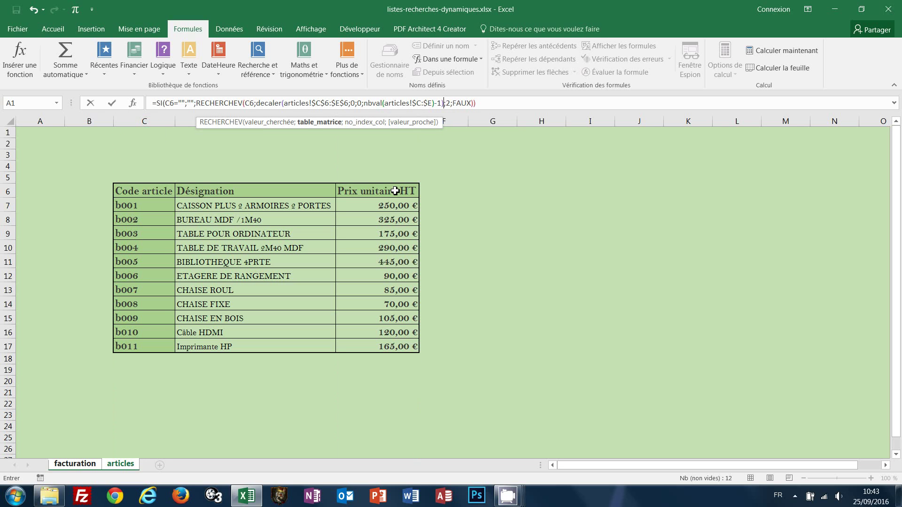
key("ctrl+Return")
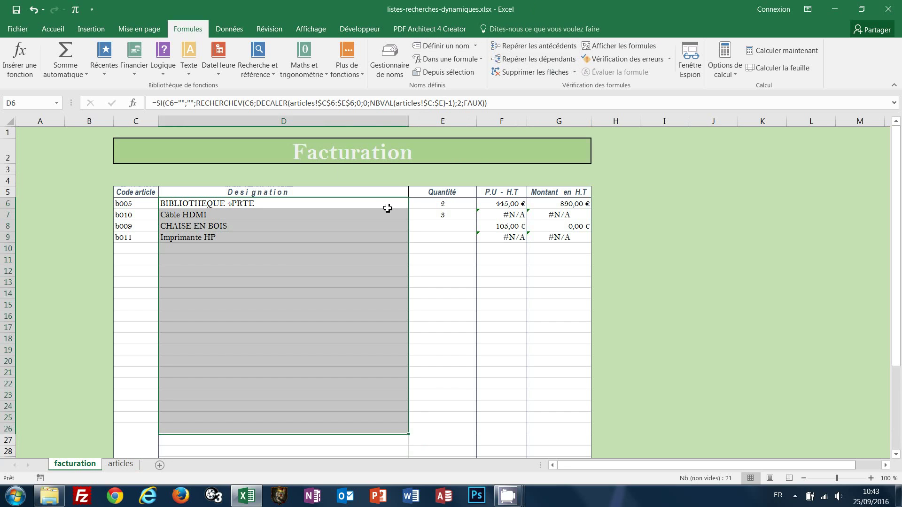
Copy the whole DECALER expression from the D6 formula, leaving that formula as it is
left_click(258, 104)
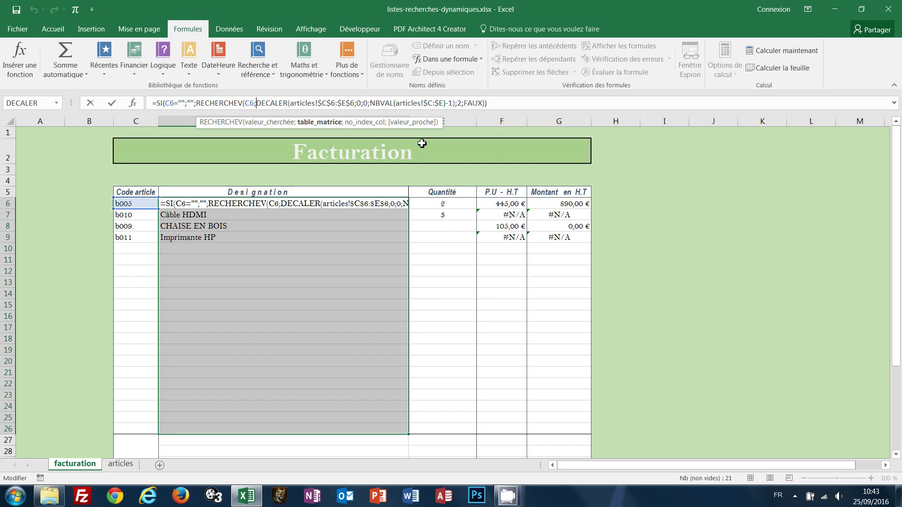
left_click(456, 103, "shift")
key("ctrl+c")
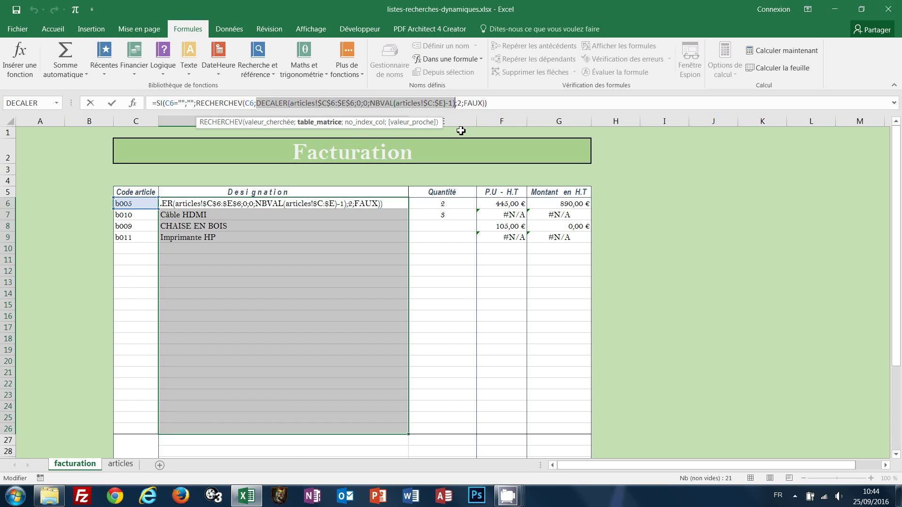
key("Escape")
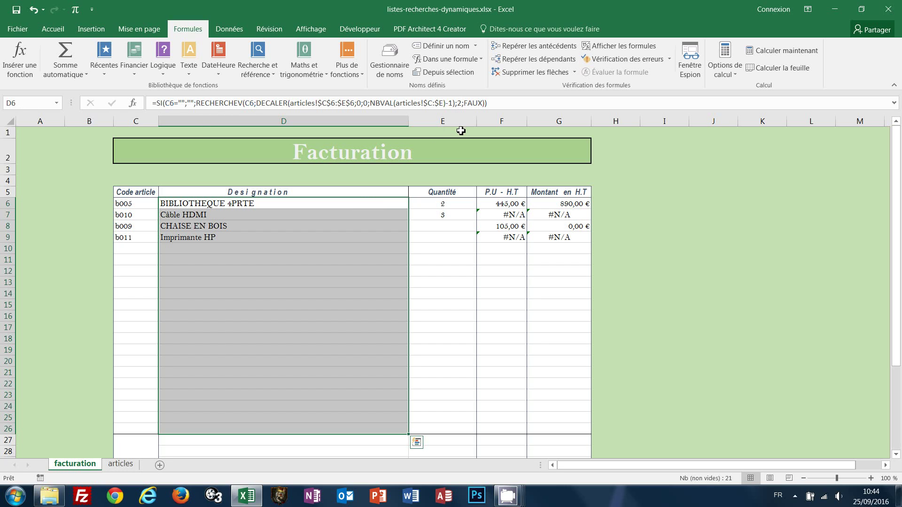
Replace articles!$C$6:$E$15 in the unit price formula with the copied DECALER expression for all of F6:F26
left_click_drag(499, 203, 506, 429)
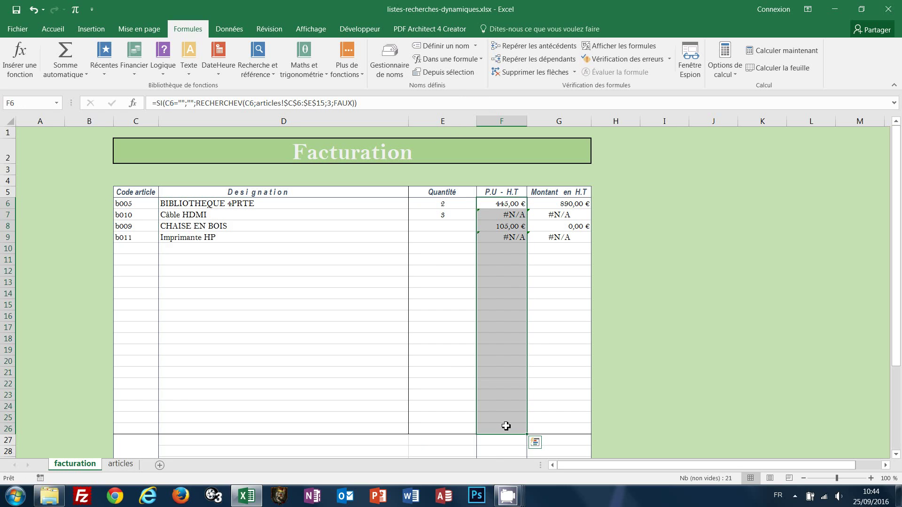
key("F2")
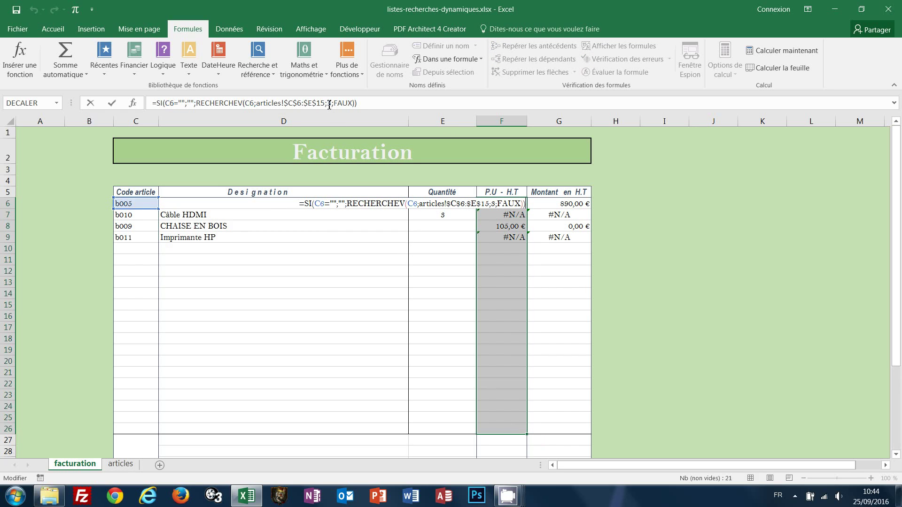
left_click(258, 104)
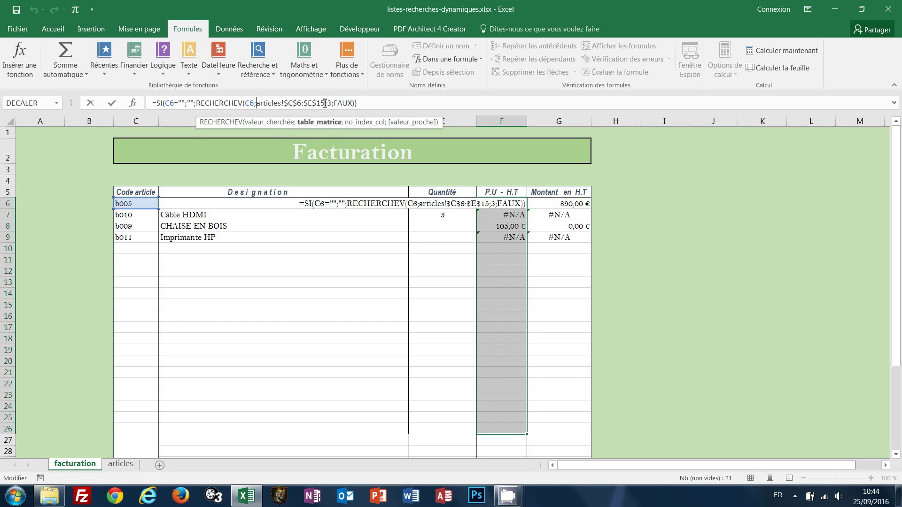
left_click(336, 123)
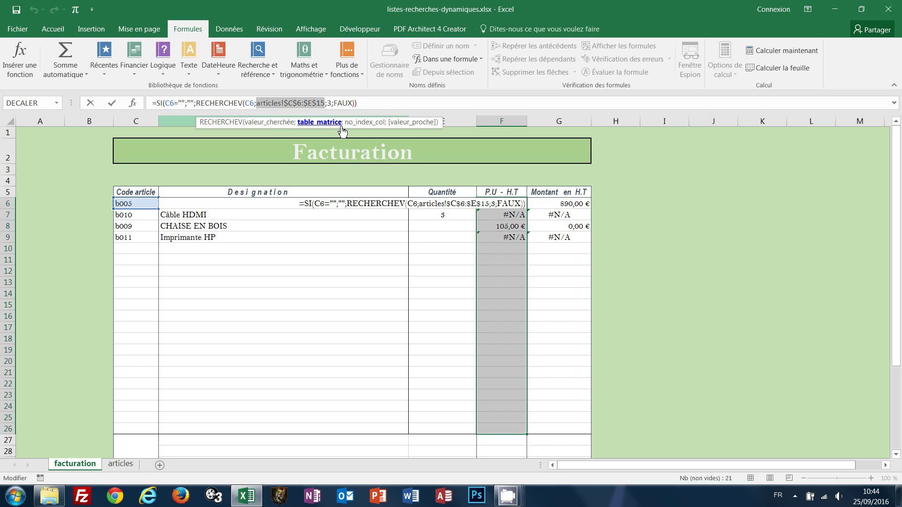
key("ctrl+v")
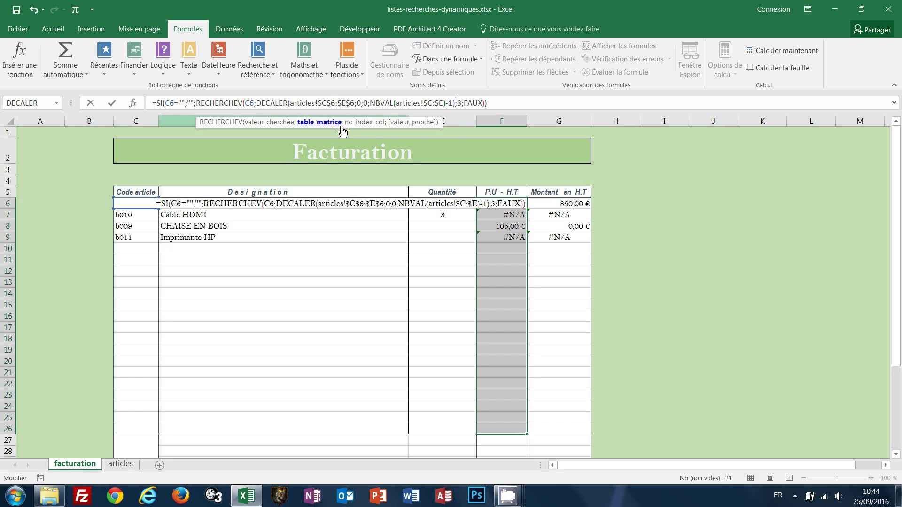
key("ctrl+Return")
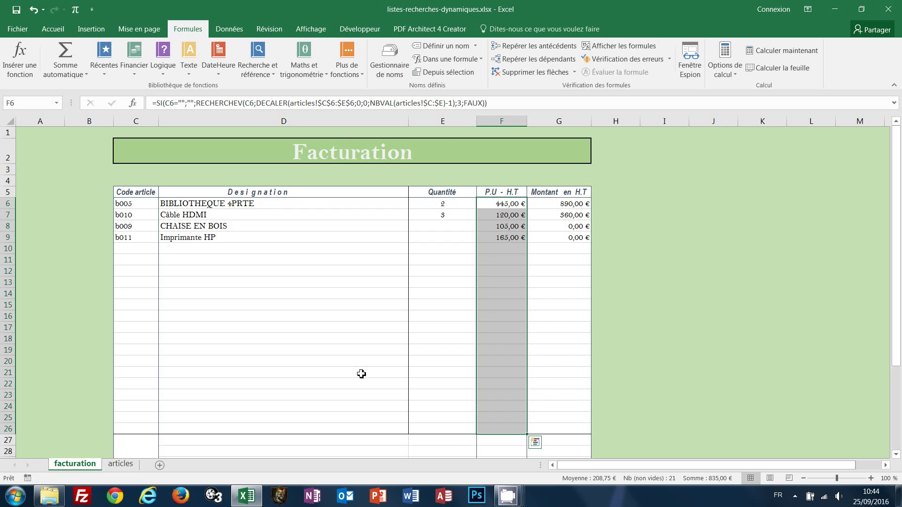
On the articles sheet, add article b012 in row 18 with designation souris optique and unit price 19
left_click(134, 465)
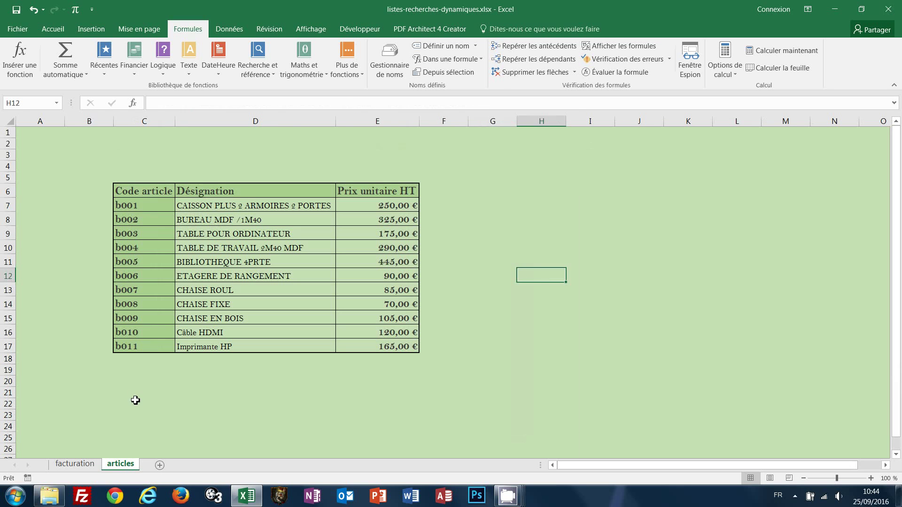
left_click(163, 366)
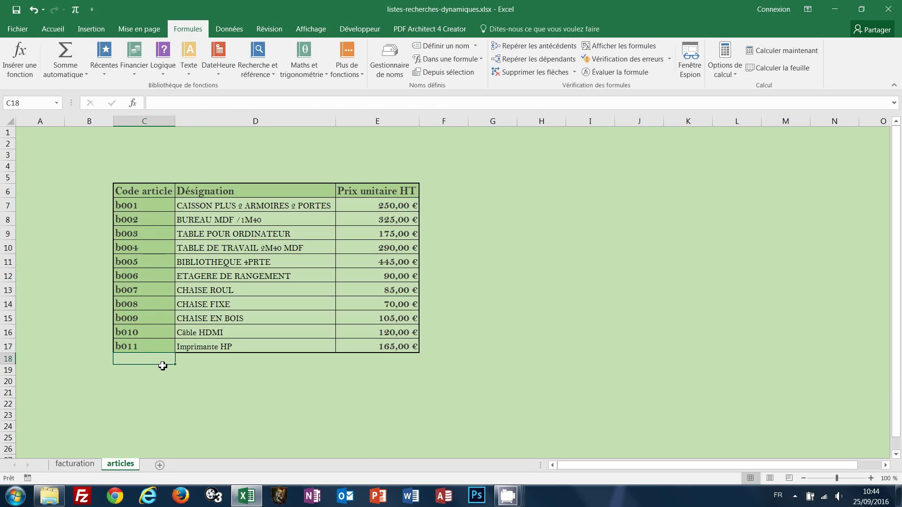
type("b012")
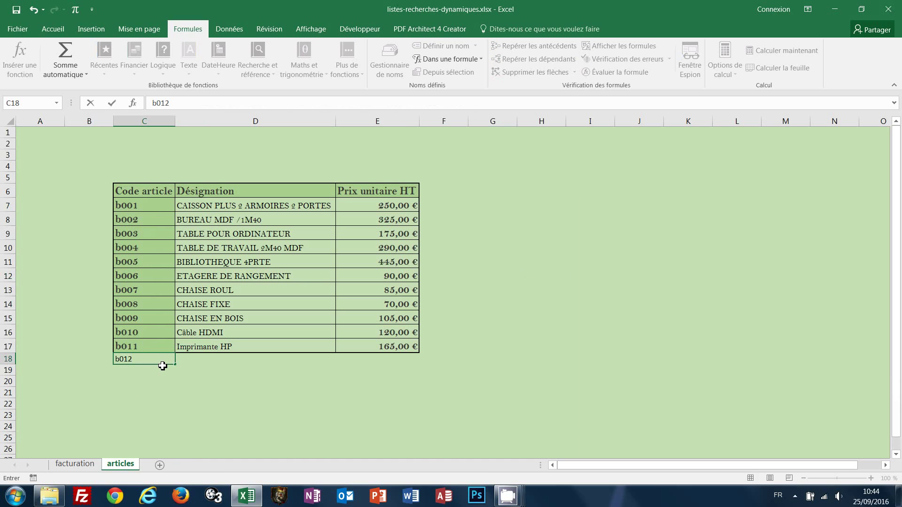
key("Tab")
type("so")
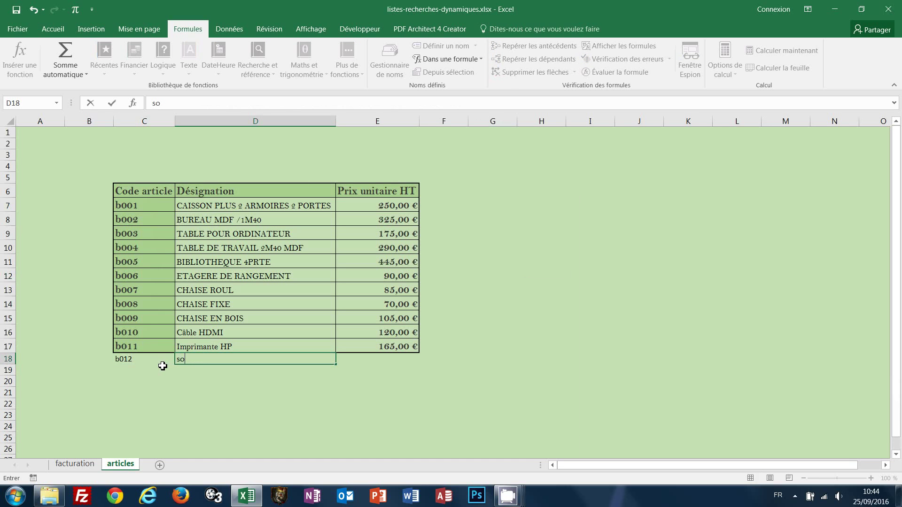
type("uris optique")
key("Tab")
type("19")
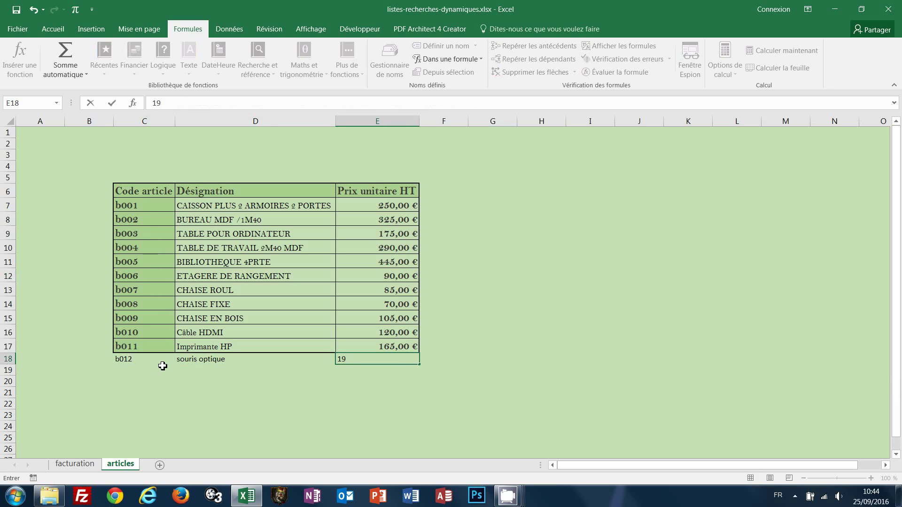
key("Return")
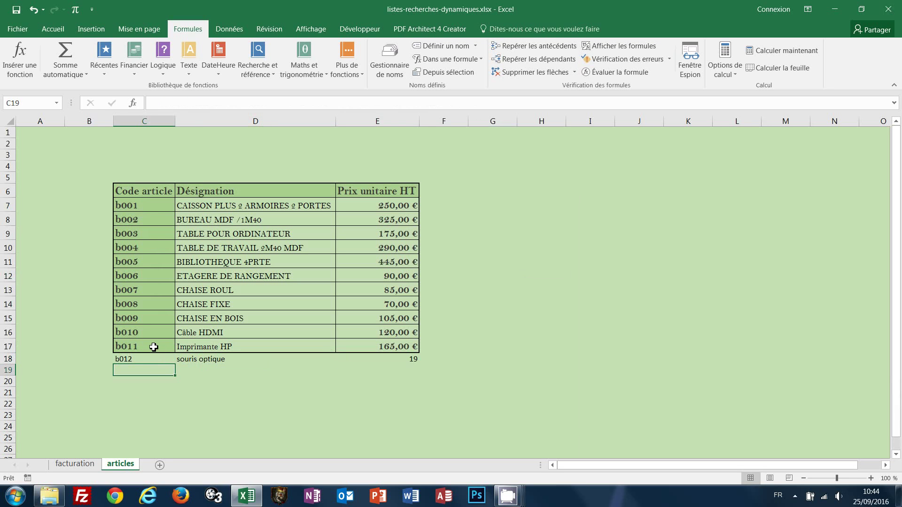
Copy the b011 row's formatting onto the new b012 row, and the b010 row's formatting onto the b011 row
left_click_drag(155, 350, 399, 347)
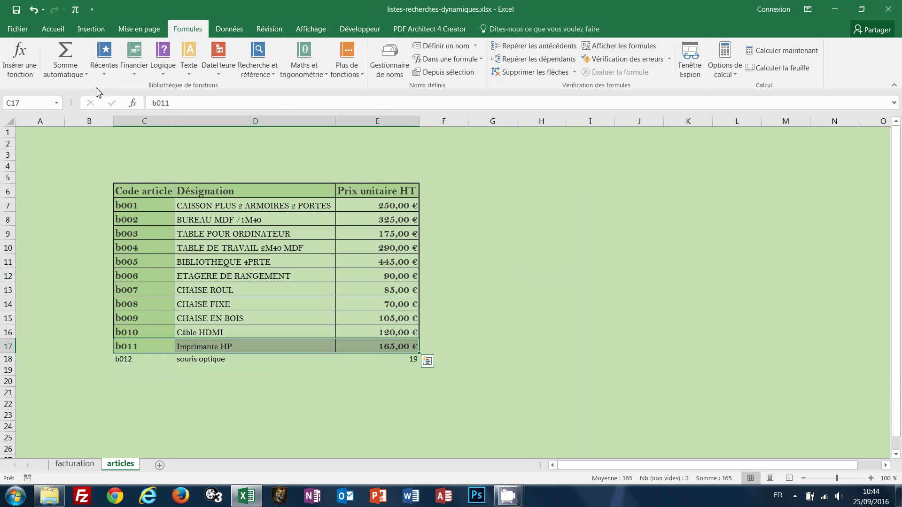
left_click(52, 28)
left_click(35, 72)
left_click_drag(147, 356, 362, 361)
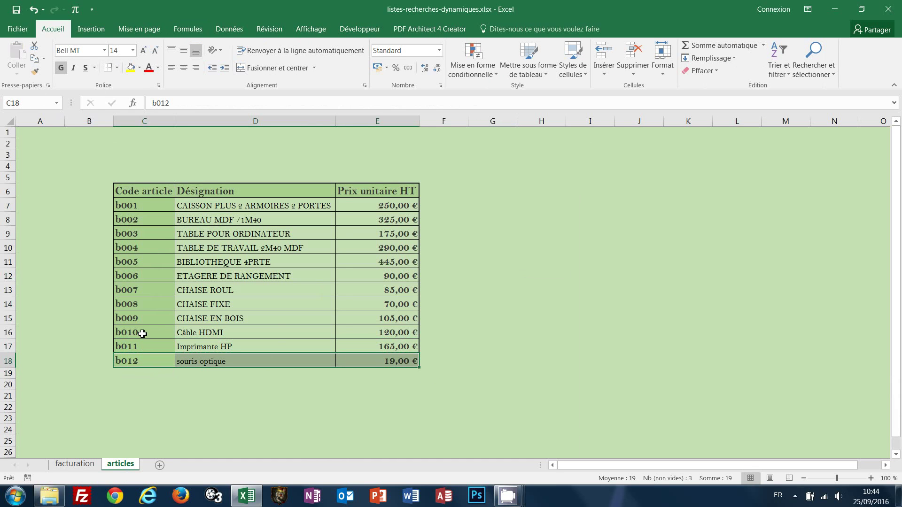
left_click_drag(143, 337, 390, 330)
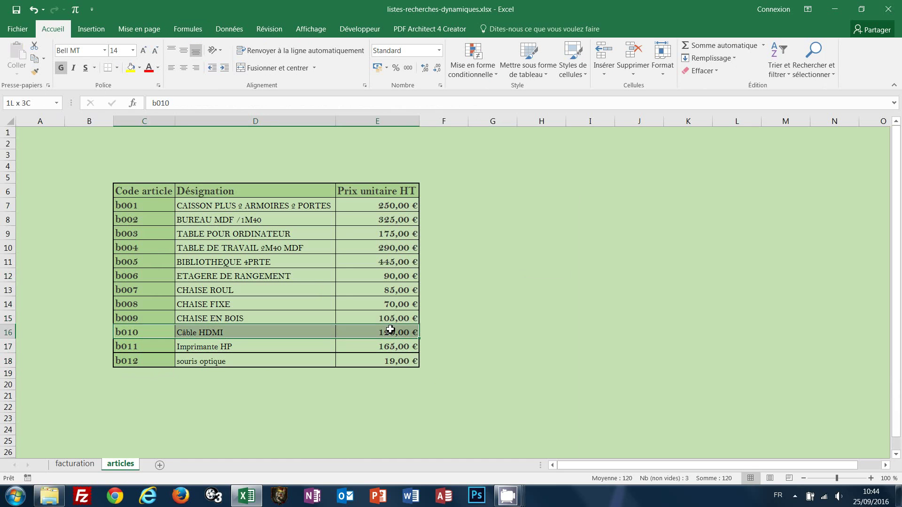
left_click(34, 72)
left_click_drag(161, 351, 376, 348)
left_click(532, 308)
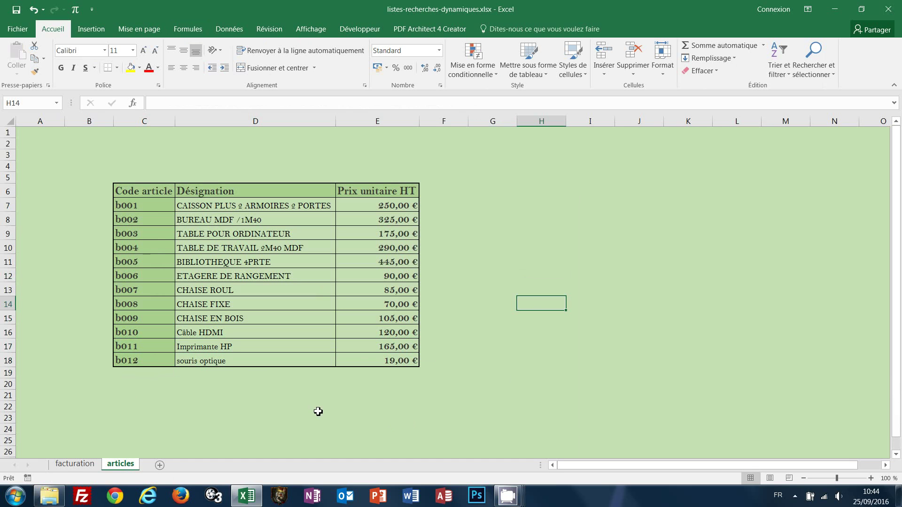
On the facturation sheet, choose article code b012 from the list in C10 and inspect its designation formula in D10
left_click(75, 464)
left_click(140, 250)
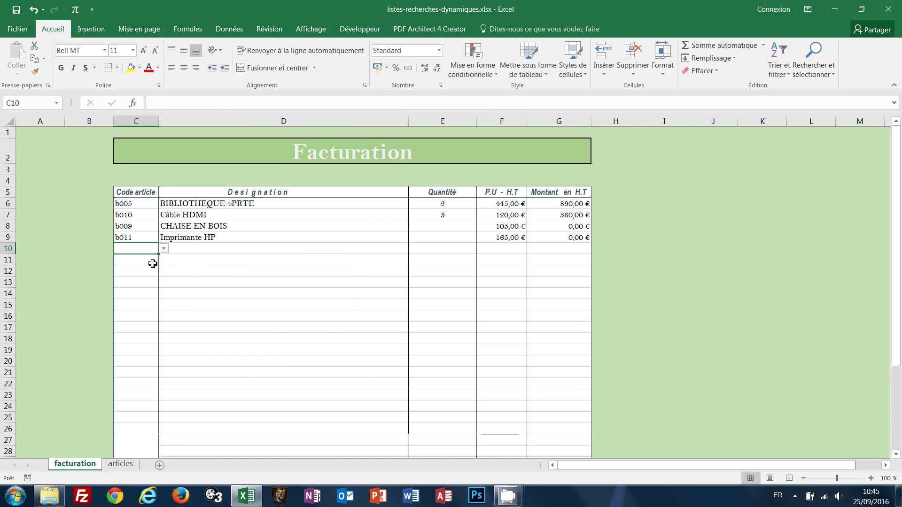
left_click(163, 249)
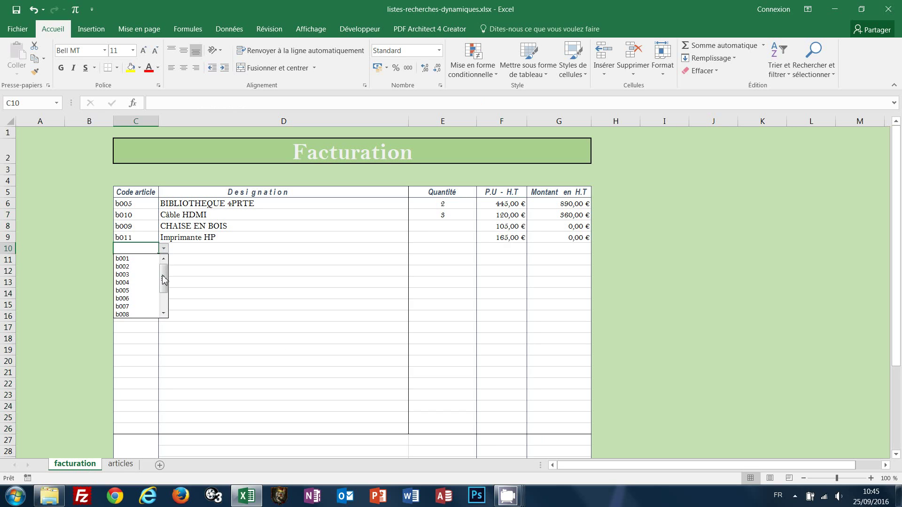
left_click_drag(163, 279, 165, 306)
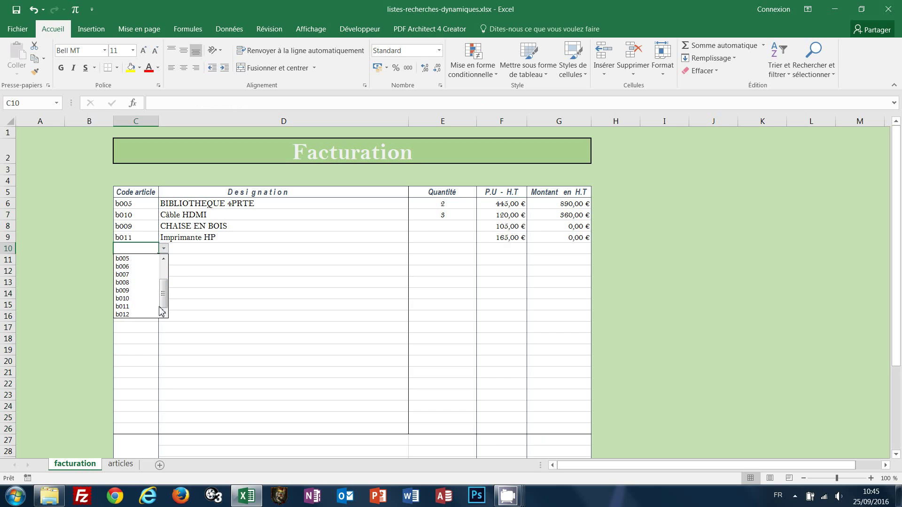
left_click(126, 315)
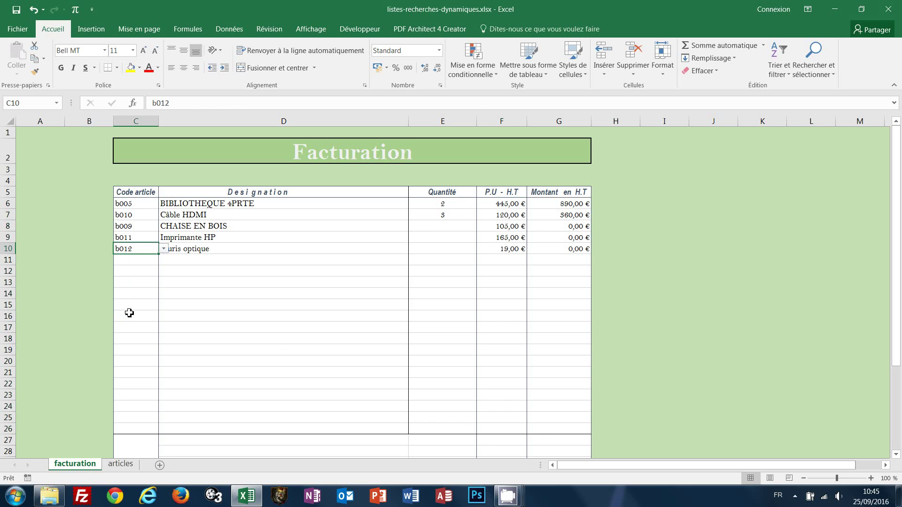
left_click(283, 251)
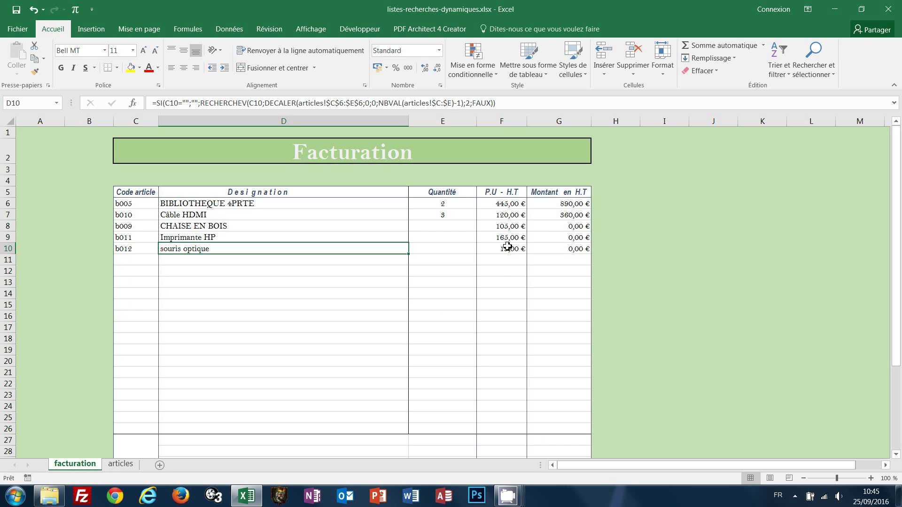
Enter the quantities 5, 6 and 8 in E8:E10 for articles b009, b011 and b012
left_click(447, 228)
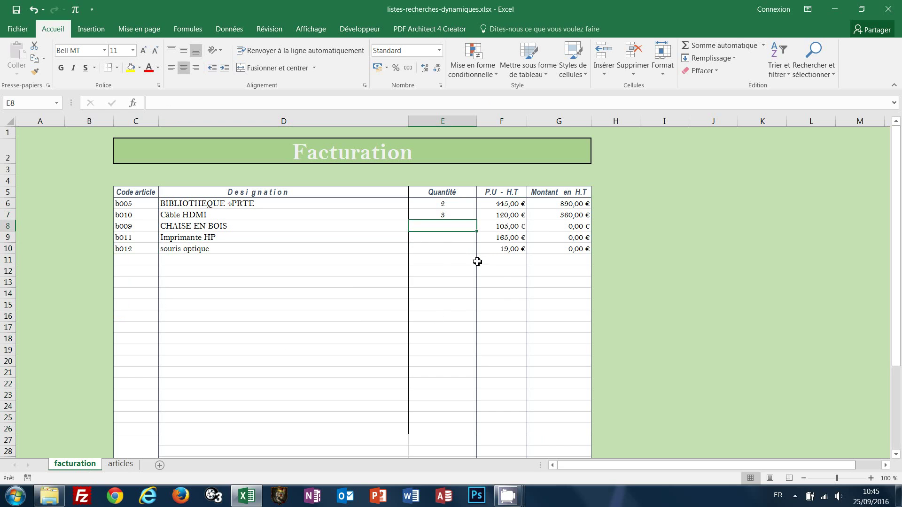
type("5")
key("Return")
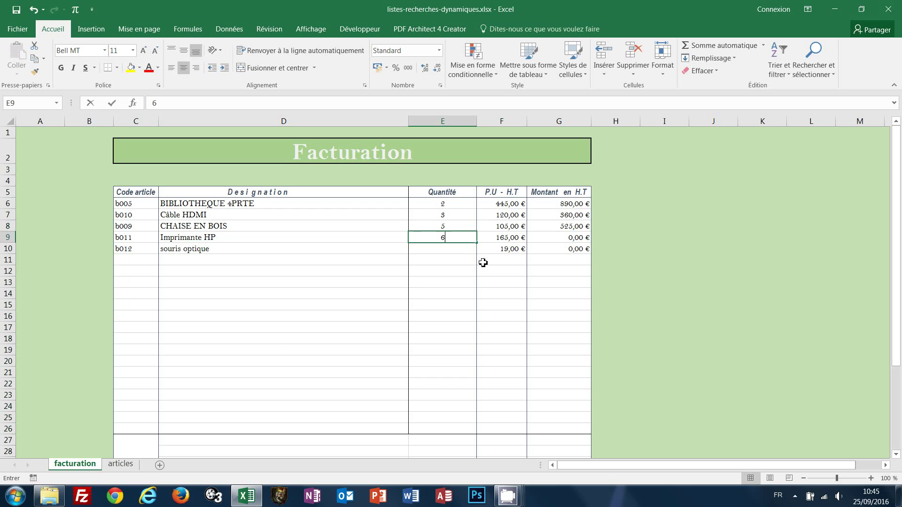
type("6")
key("Return")
type("8")
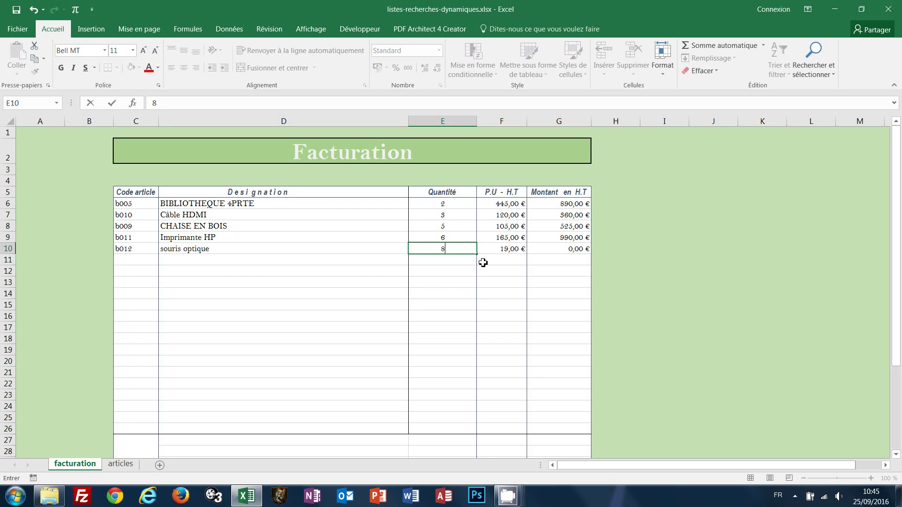
key("Return")
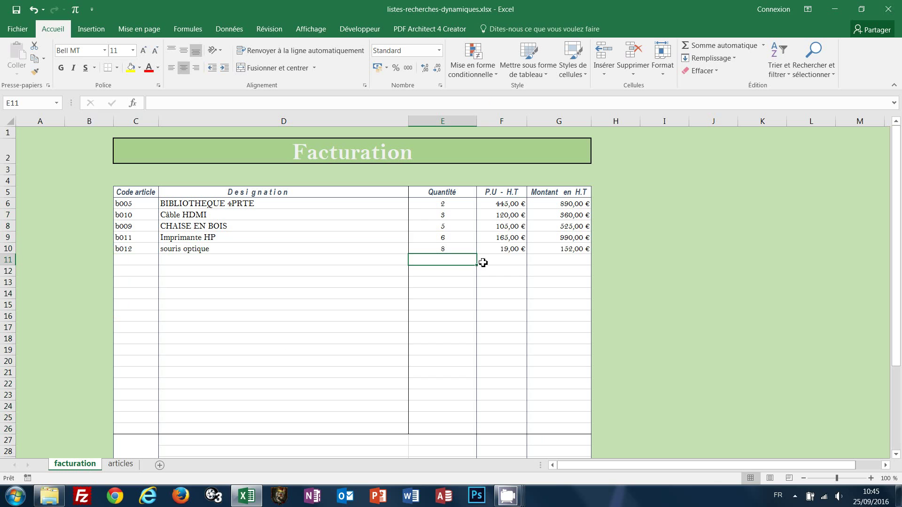
Add a new worksheet placed after the articles sheet and widen its columns B and D
left_click(160, 465)
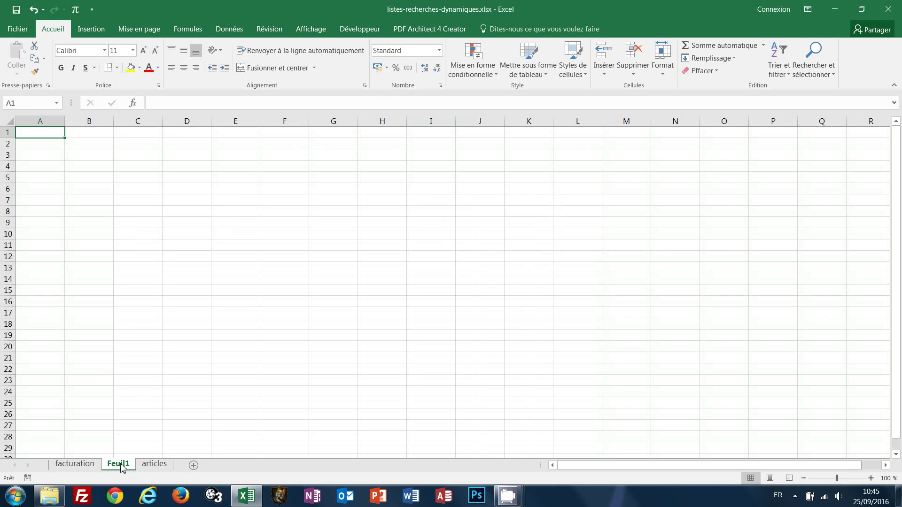
left_click_drag(159, 466, 176, 470)
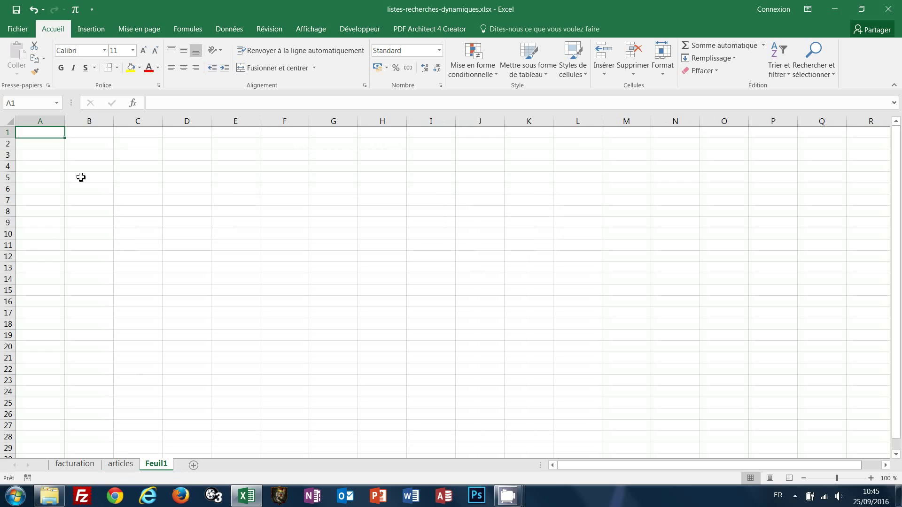
left_click_drag(114, 121, 208, 115)
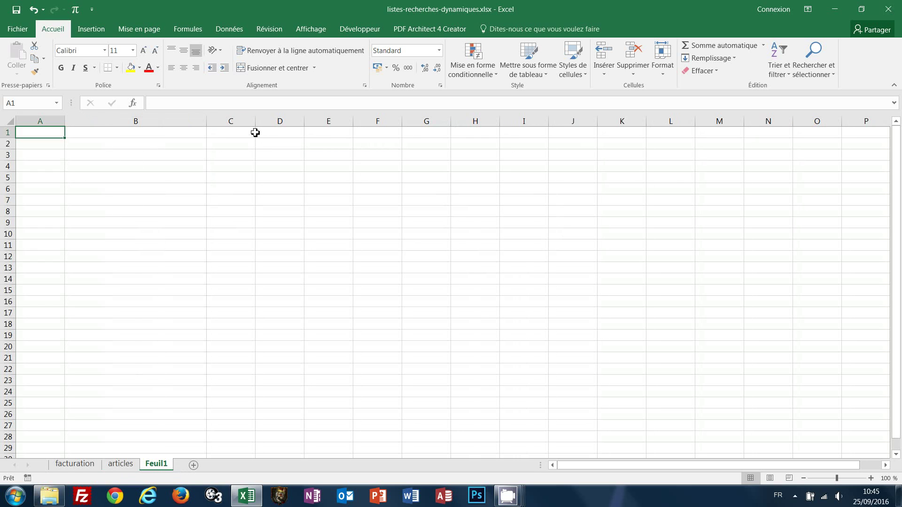
left_click_drag(306, 125, 384, 126)
Enter the heading "Valeurs additionner" in B3 with the values 125, 69, 85 and 48 in B4:B7
left_click(121, 157)
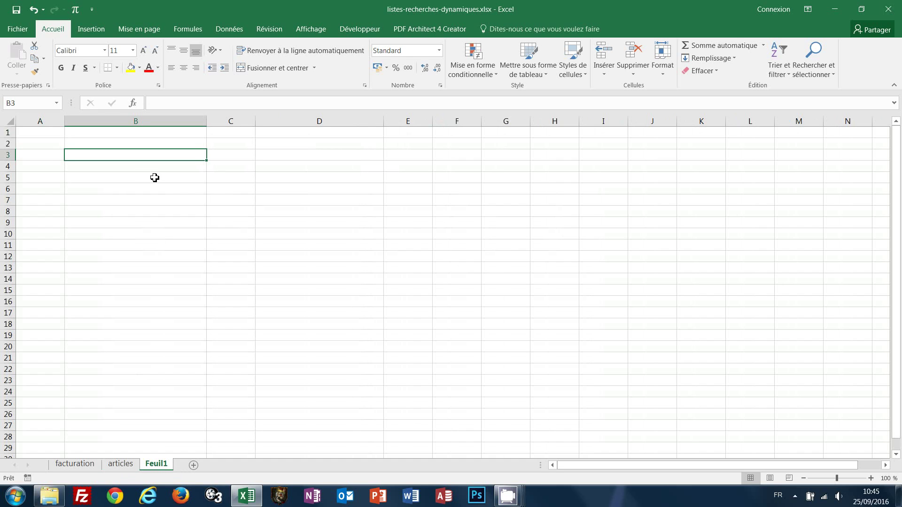
type("V")
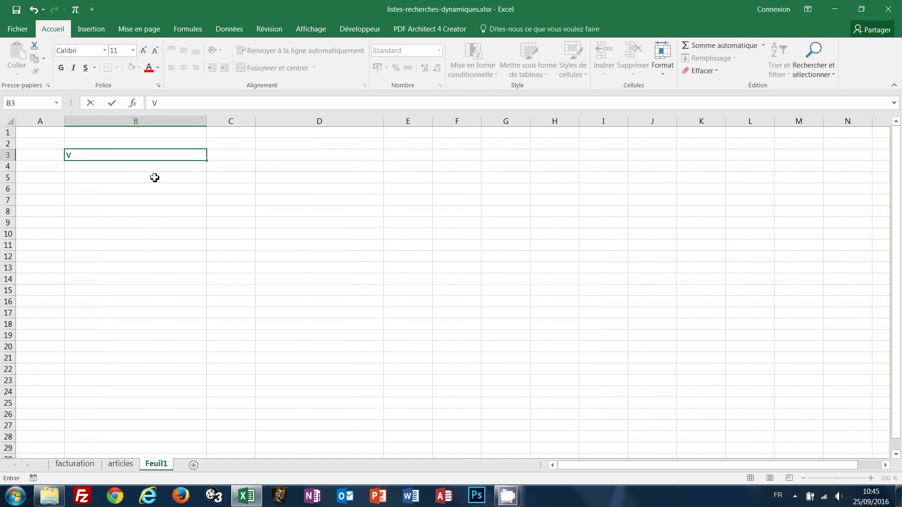
type("aleurs  additionner")
key("Return")
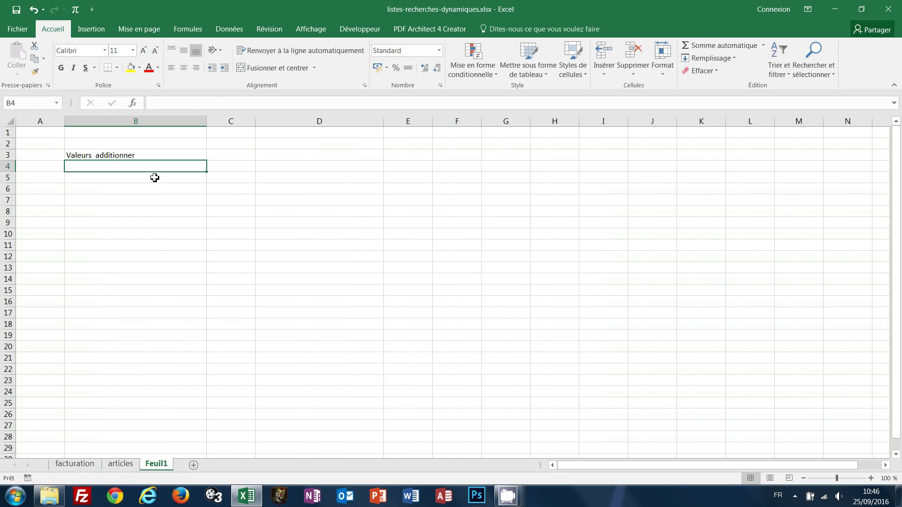
type("125")
key("Return")
type("69")
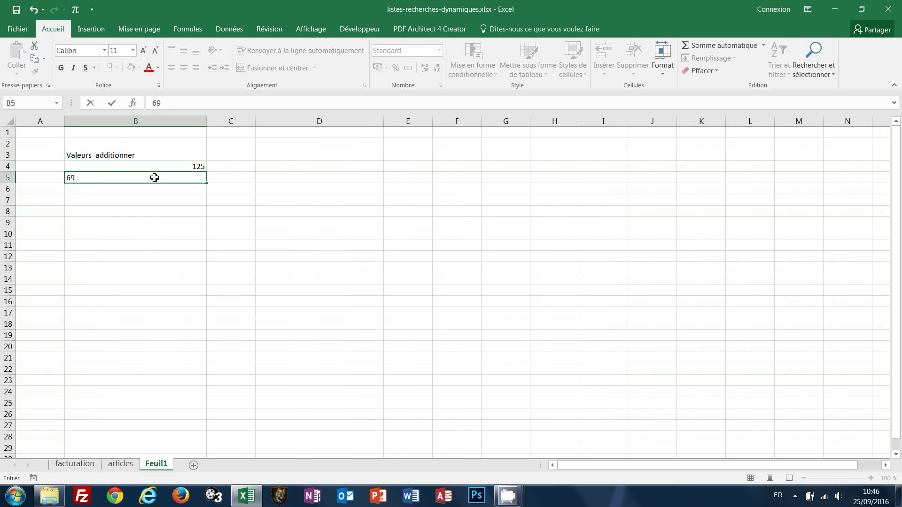
key("Return")
type("85")
key("Return")
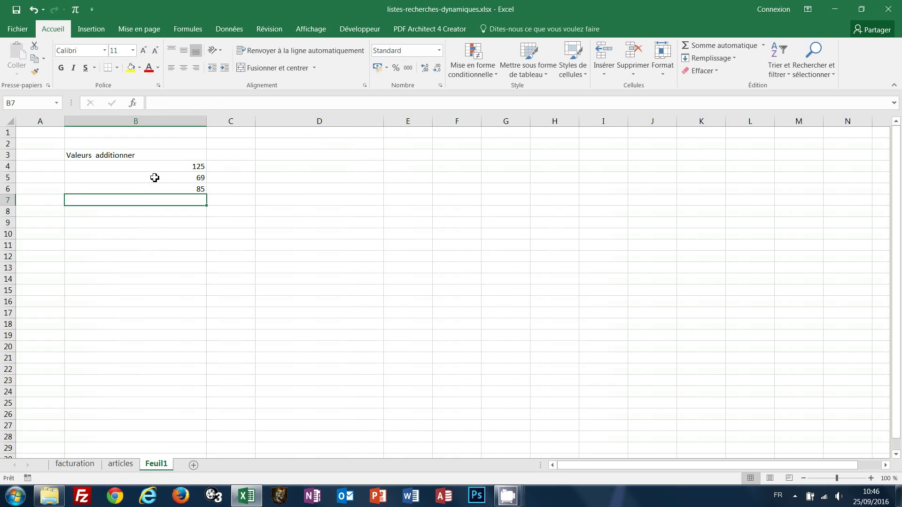
type("48")
key("Return")
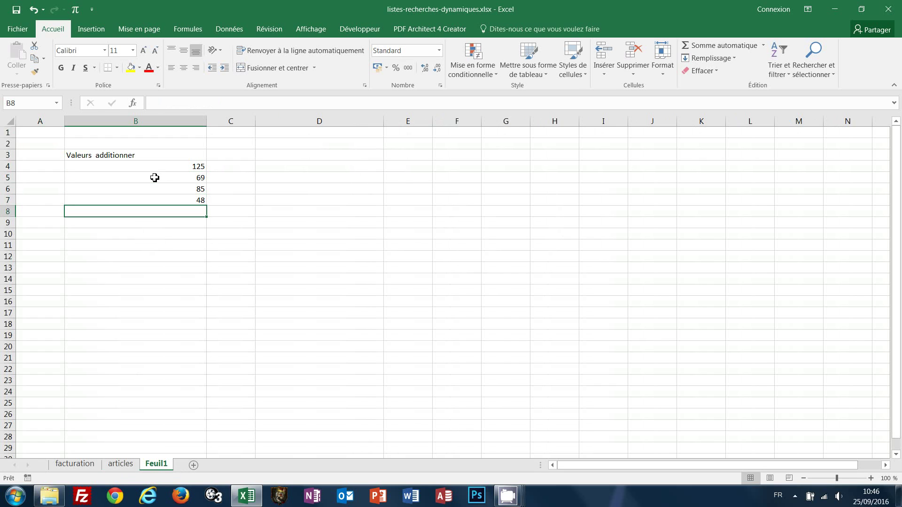
Enter the heading "Résultat de la somme" in D3 and calculate the sum of B4:B7 in D4
double_click(301, 154)
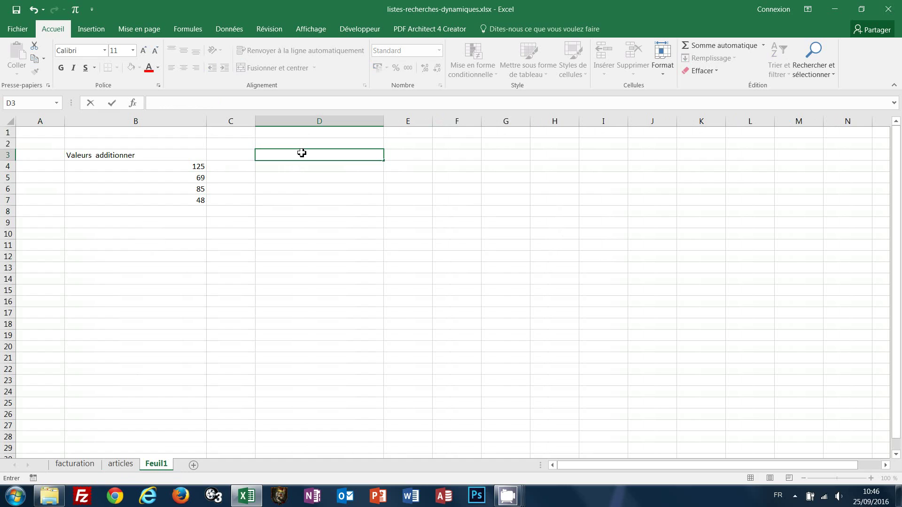
type("Résultat de la somme")
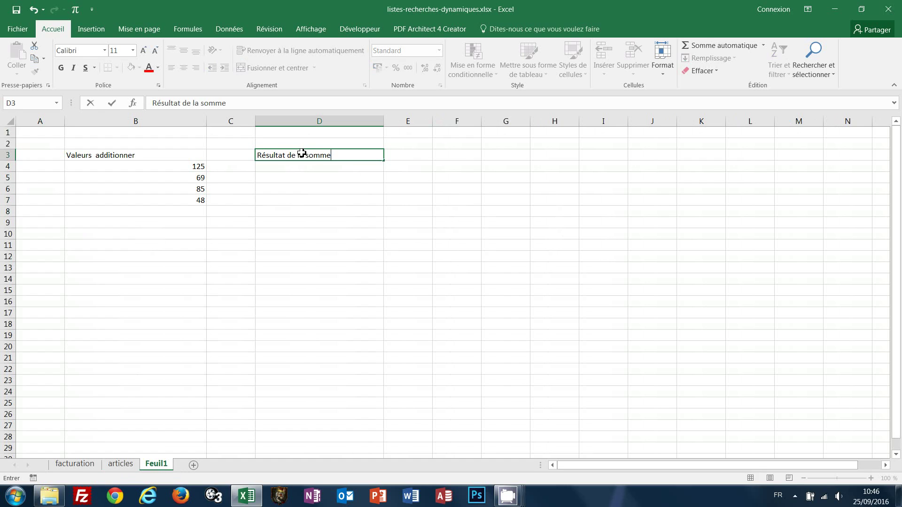
key("Return")
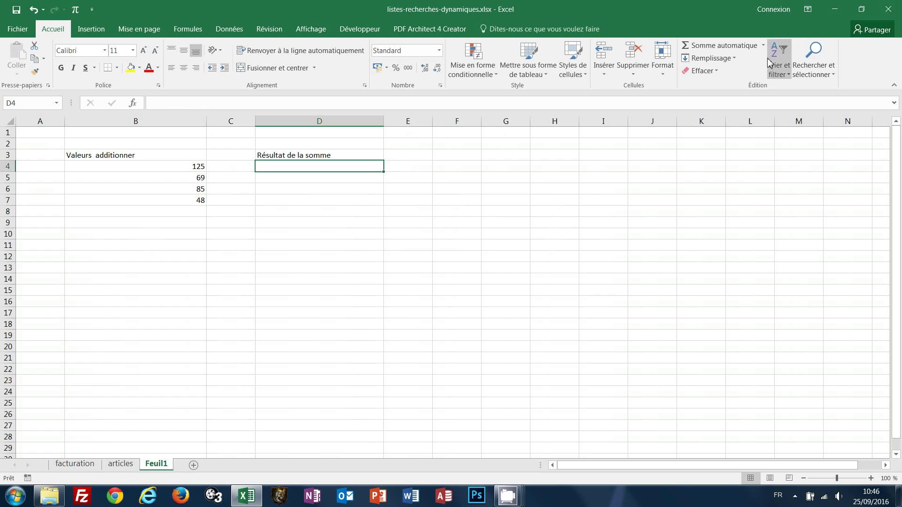
left_click(732, 52)
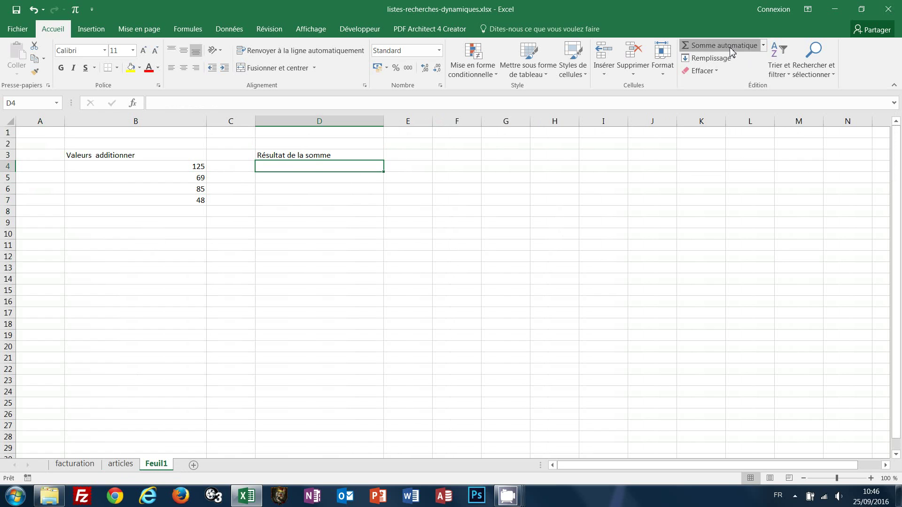
left_click_drag(177, 171, 182, 205)
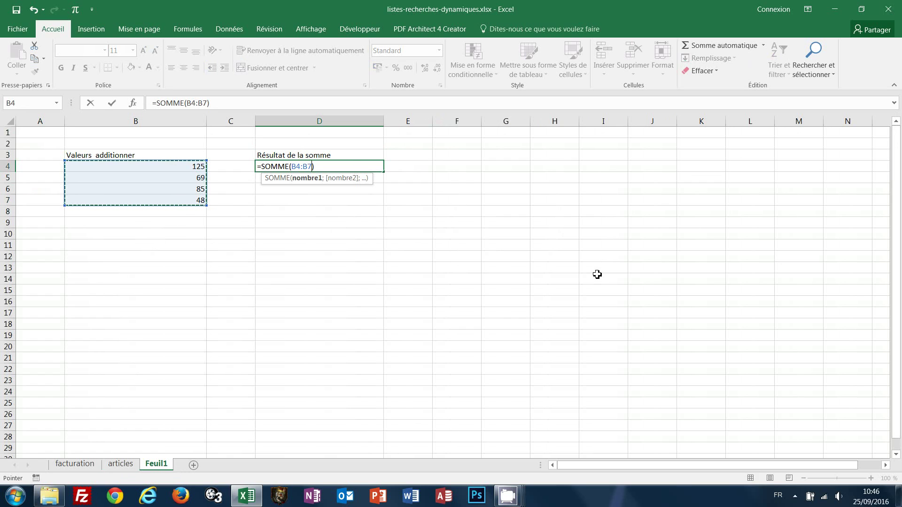
key("Return")
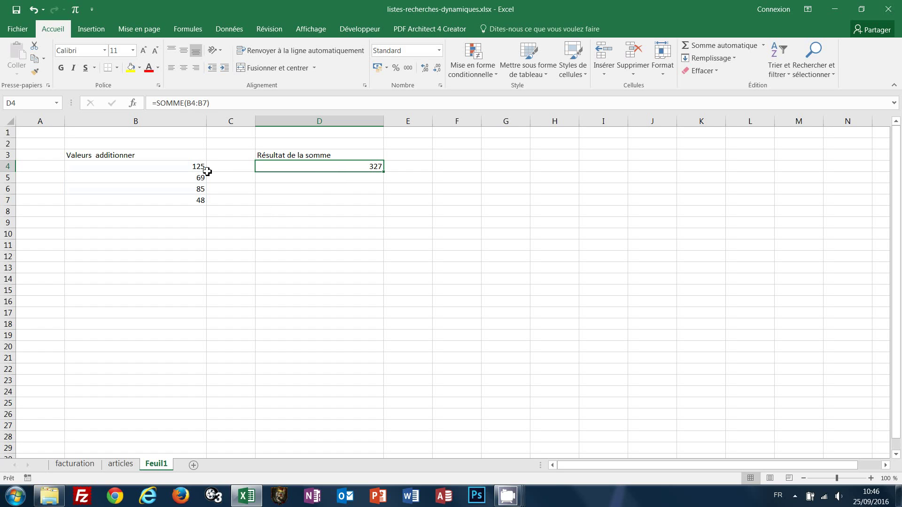
left_click(192, 211)
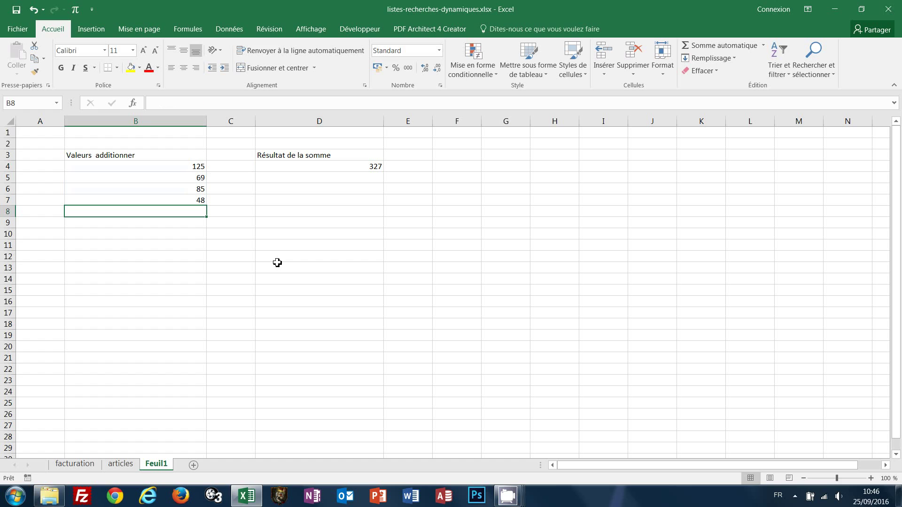
Test the fixed-range sum with an extra value of 89 in B8, and clear that cell again
type("89")
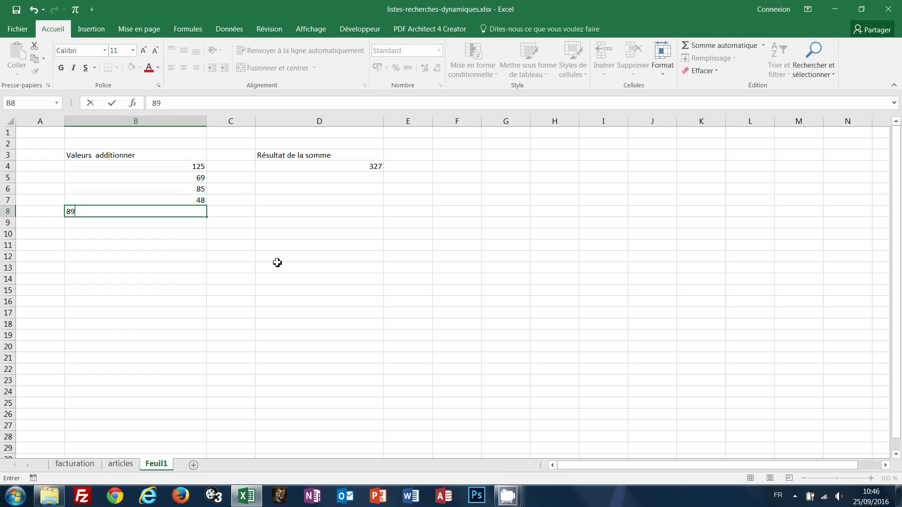
key("Return")
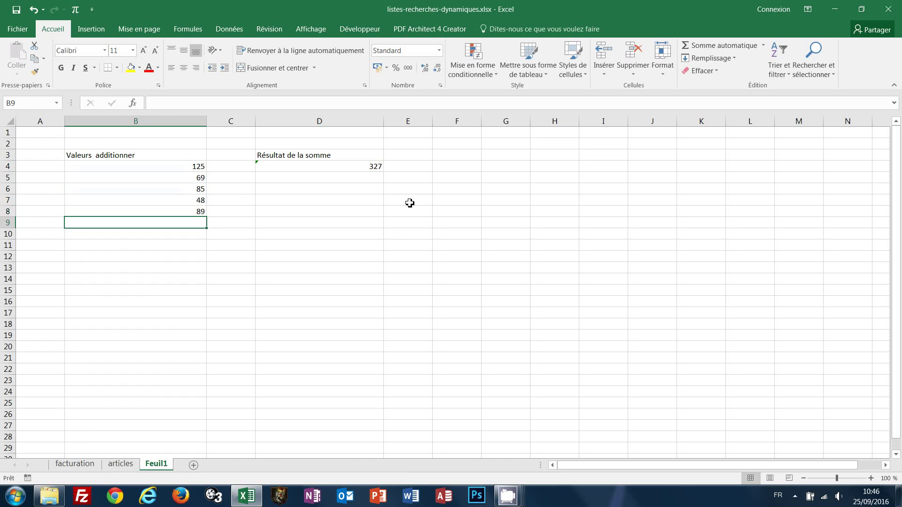
key("Up")
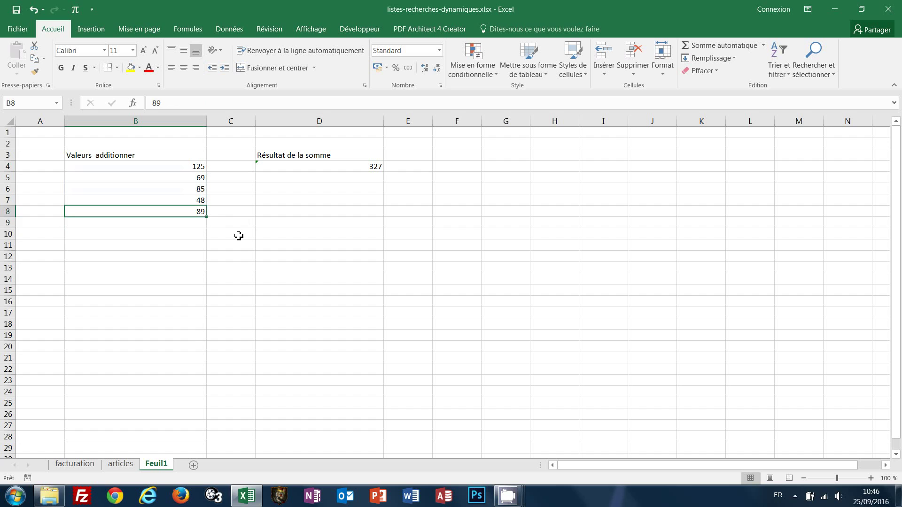
key("Delete")
Replace the B4:B7 range inside D4's SOMME with a DECALER function anchored on $B$4, with row and column offsets of 0
left_click(331, 166)
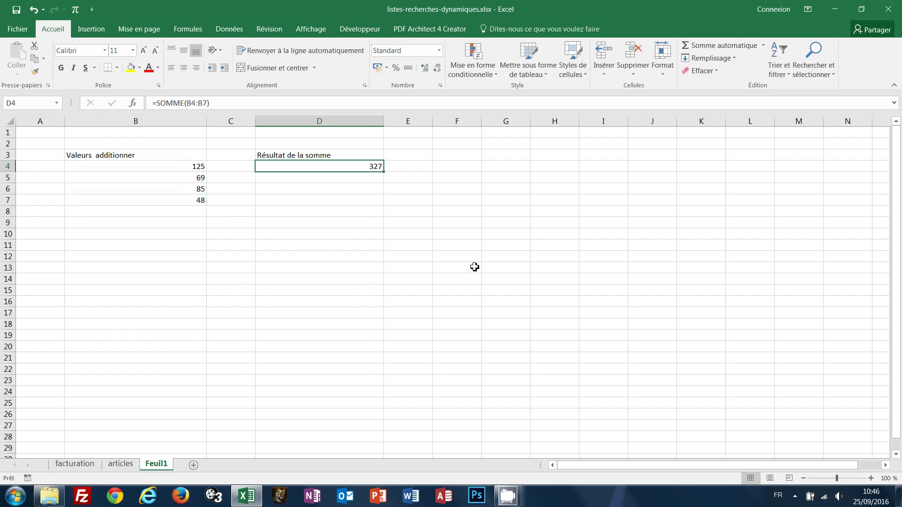
key("F2")
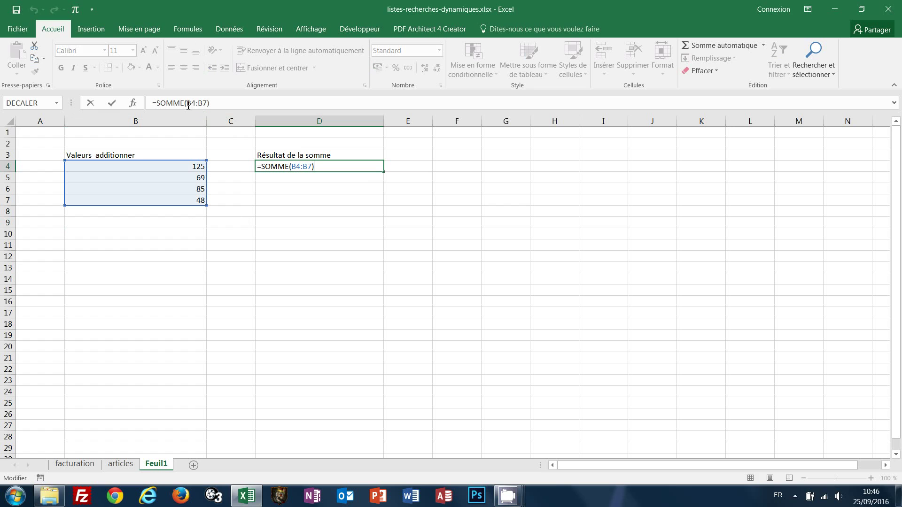
left_click_drag(188, 103, 209, 104)
type("decaler(")
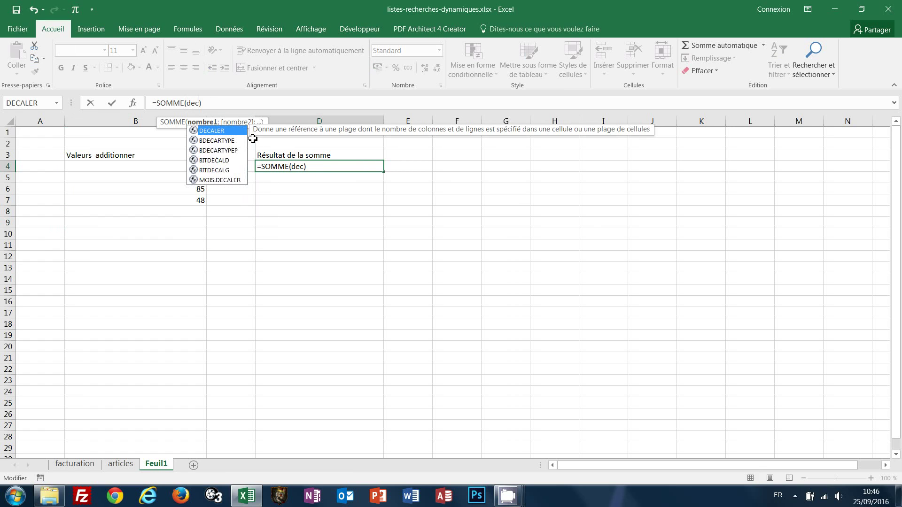
key("Left")
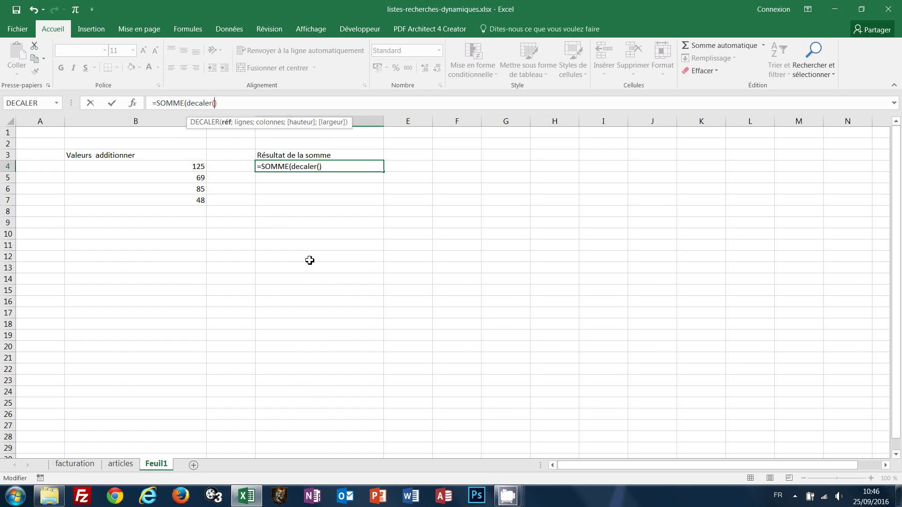
left_click(161, 169)
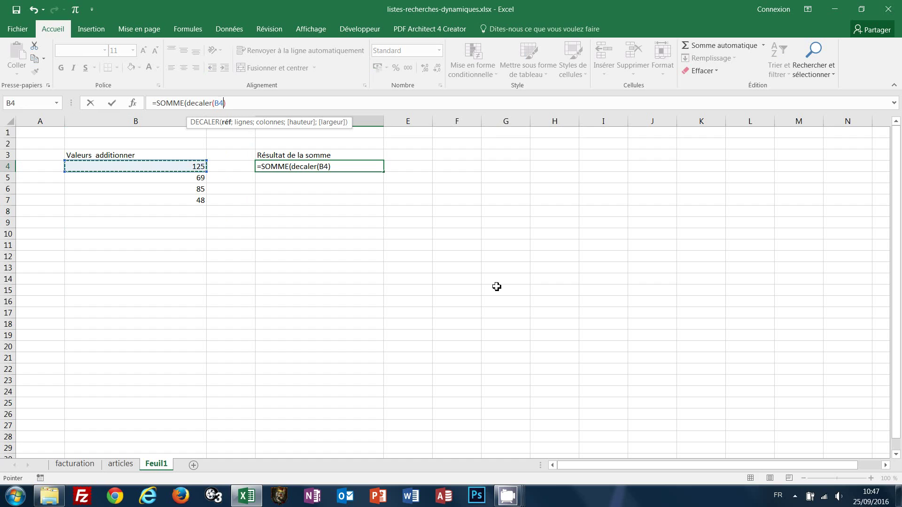
key("F4")
type(";")
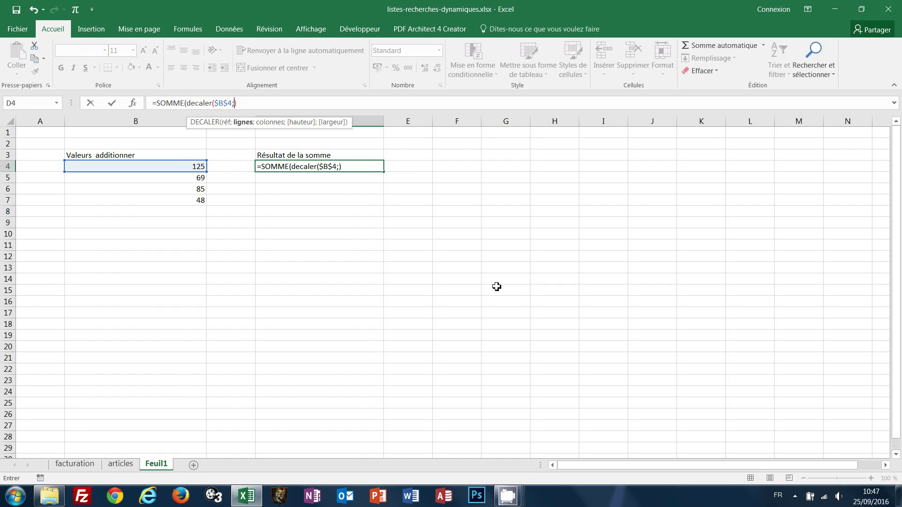
type("0;0;")
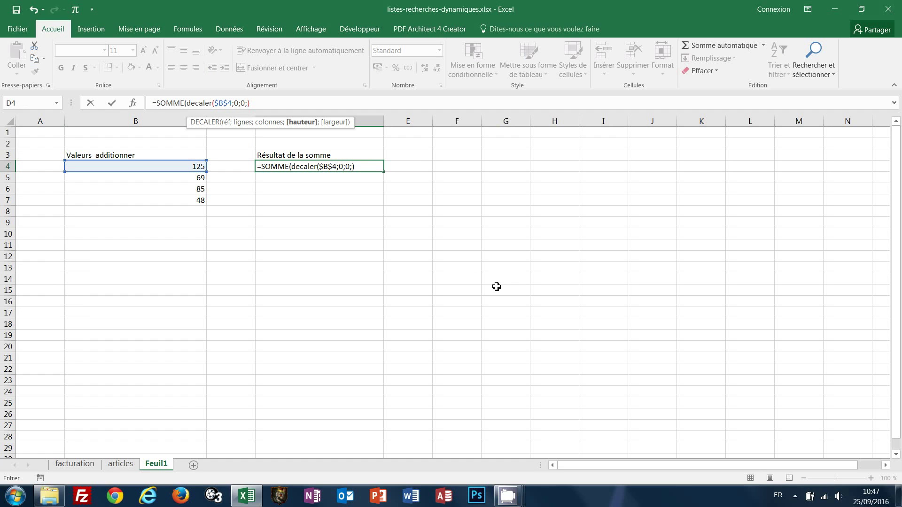
Complete D4's DECALER with the height NBVAL($B:$B)-1 and validate the formula, keeping the cell selected
type("nbval")
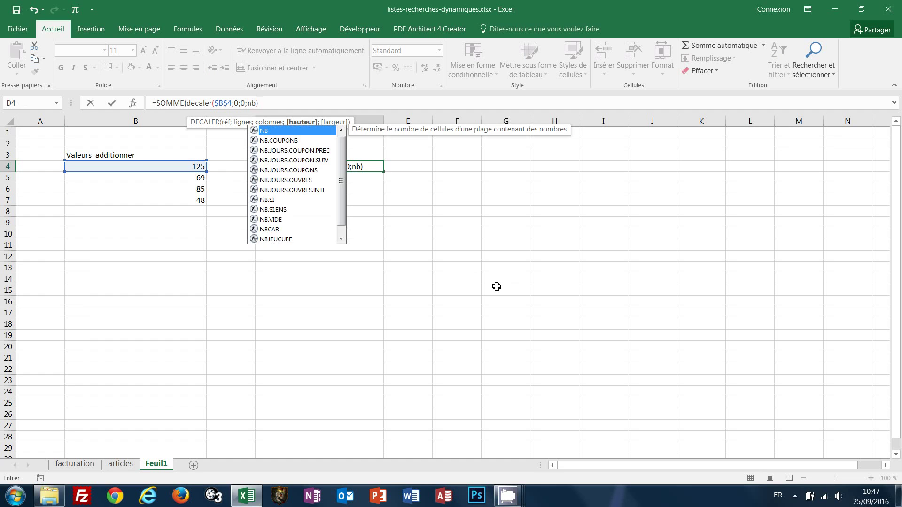
type("(")
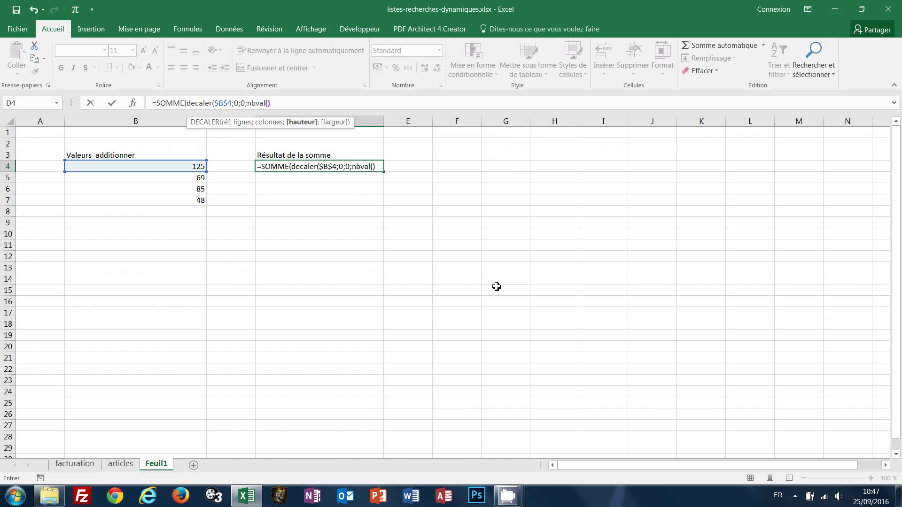
left_click(161, 121)
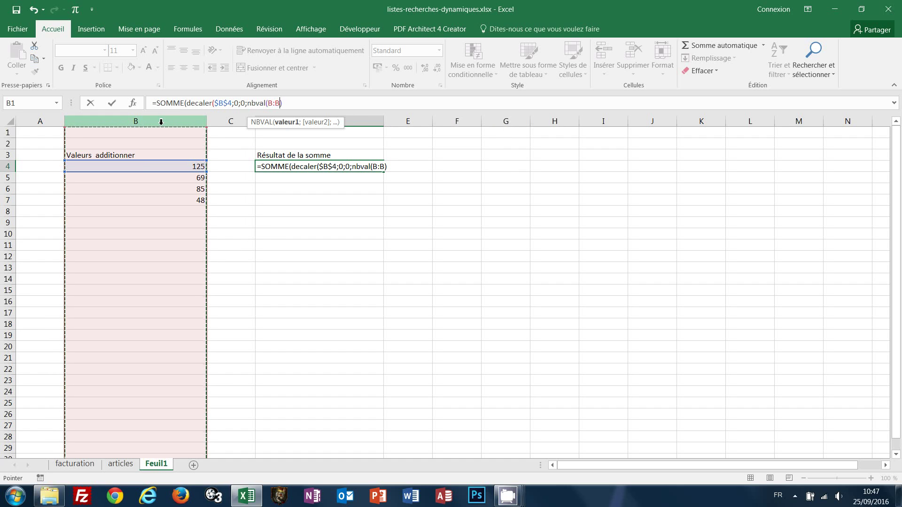
key("F4")
type(")-")
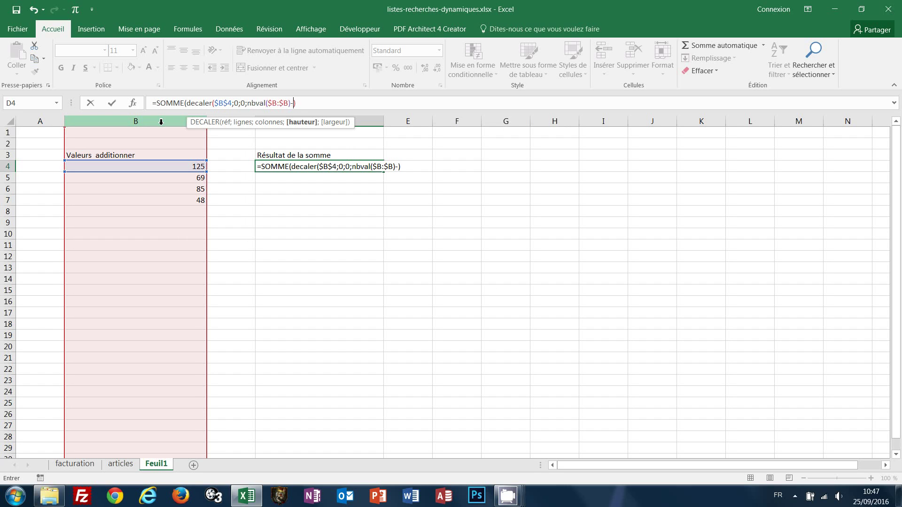
type("1")
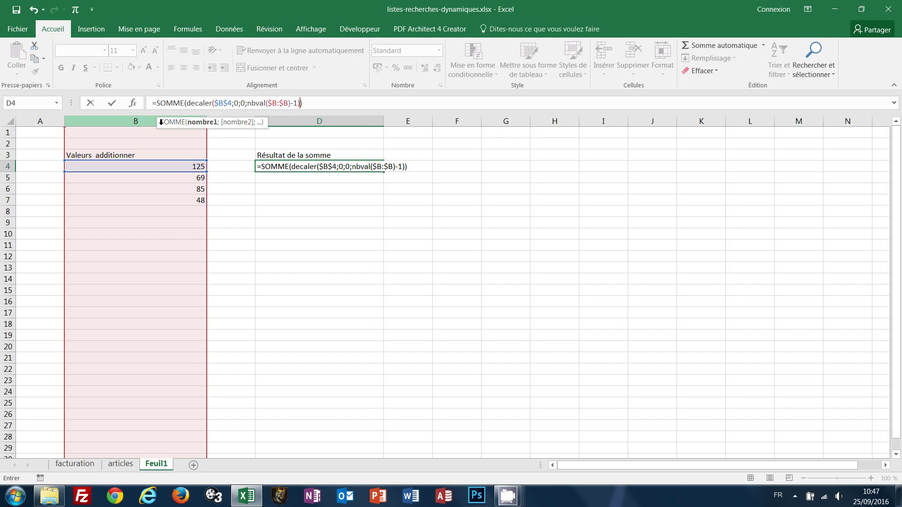
key("ctrl+Return")
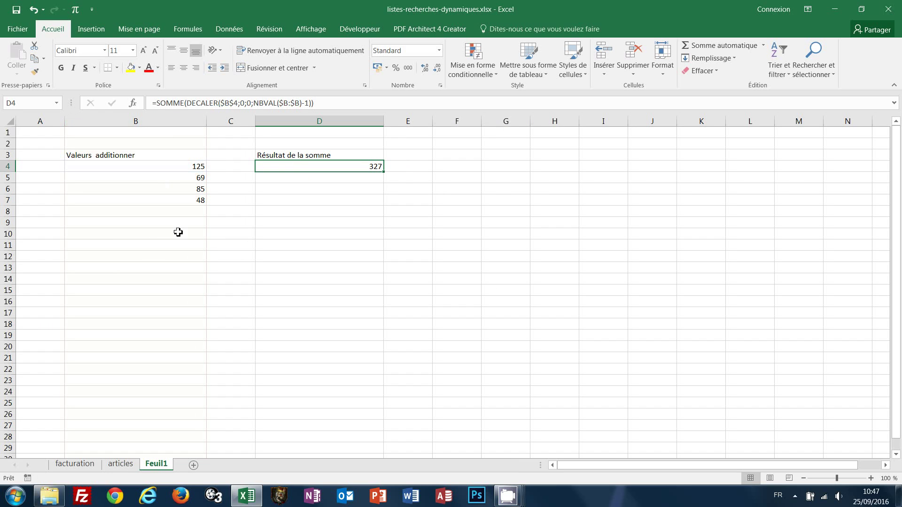
Add the values 89, 100 and 74 in B8:B10 below the existing values to test the dynamic sum
left_click(194, 212)
type("89")
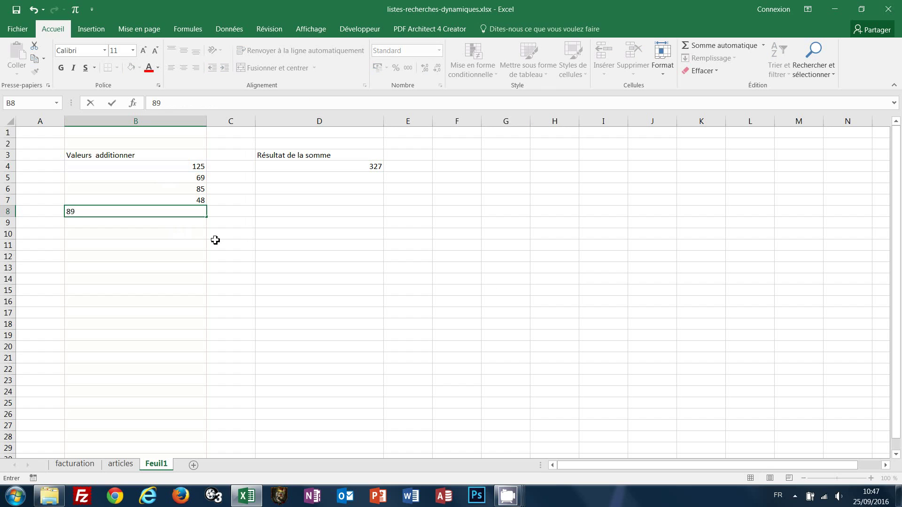
key("Return")
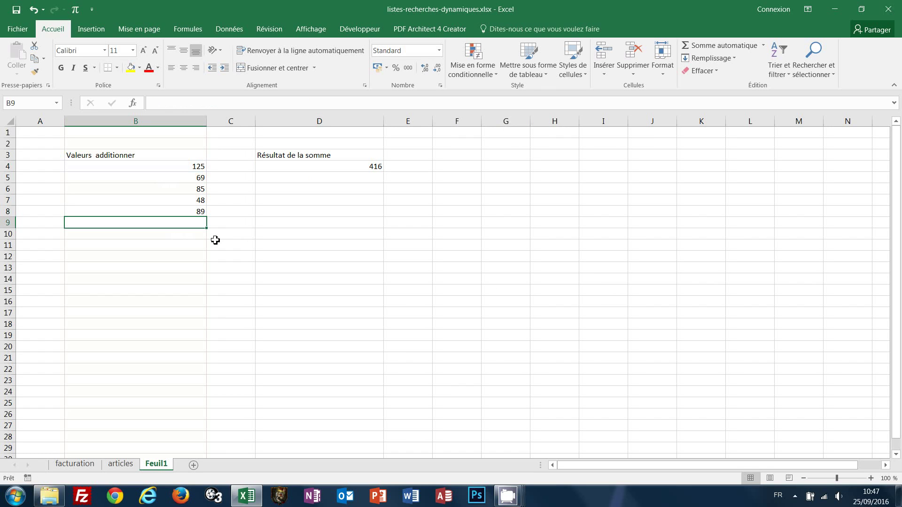
type("100")
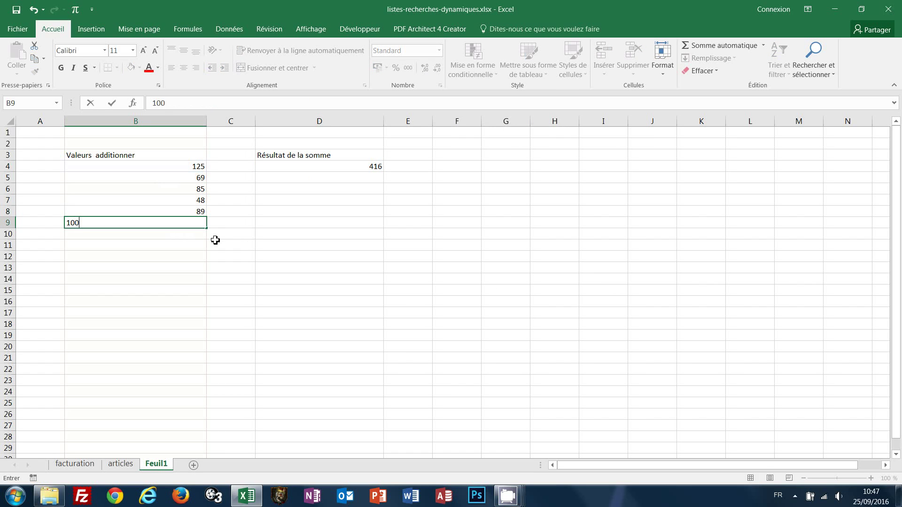
key("Return")
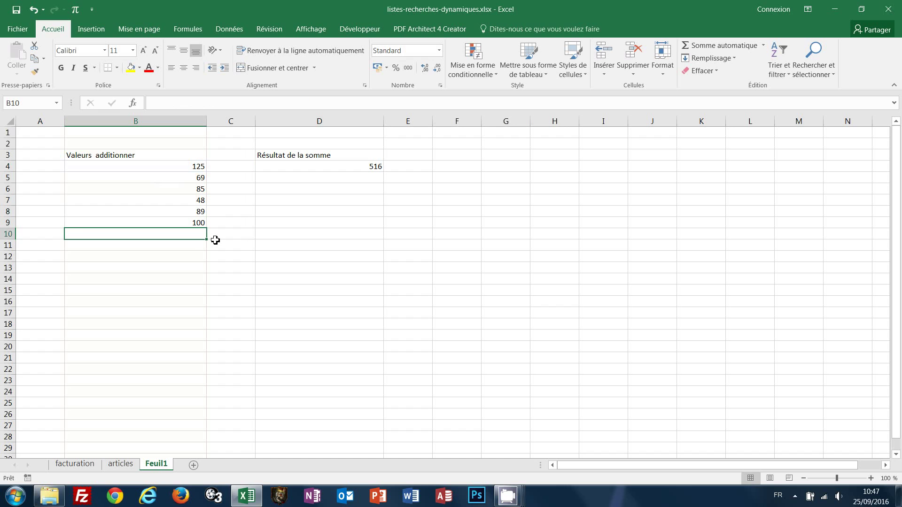
type("74")
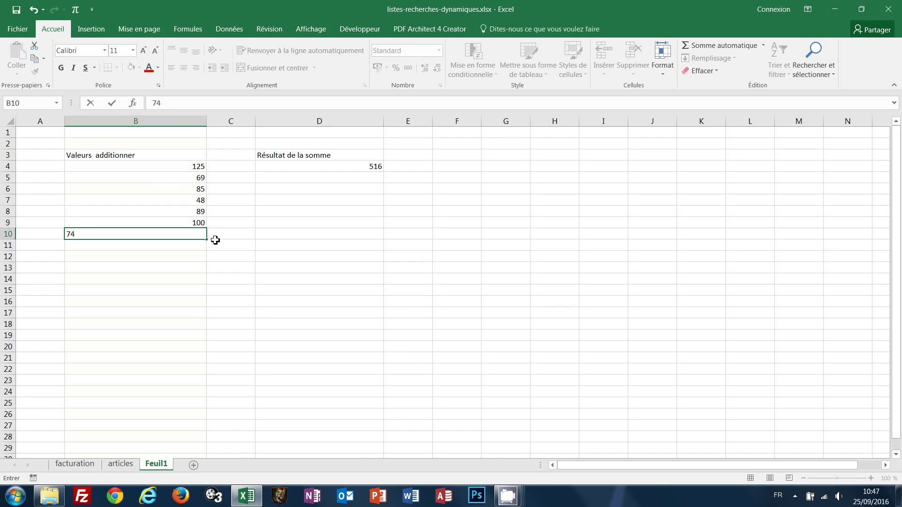
key("Return")
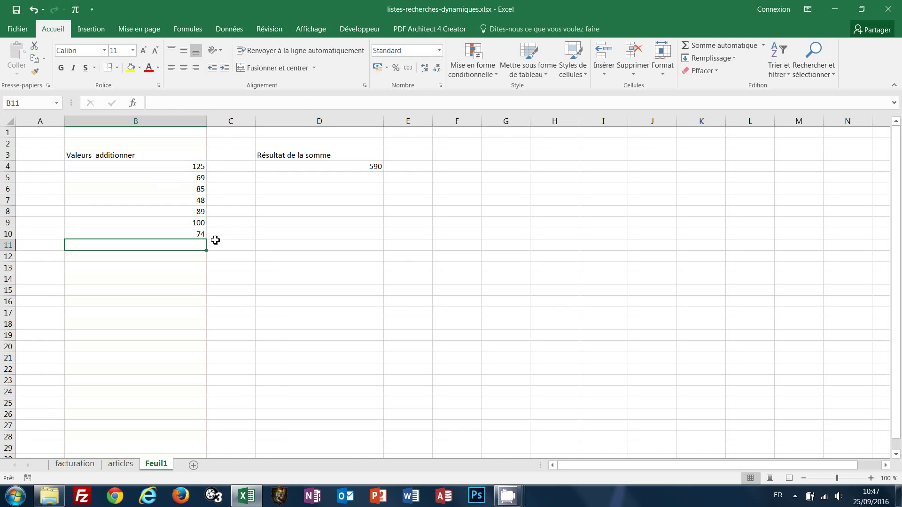